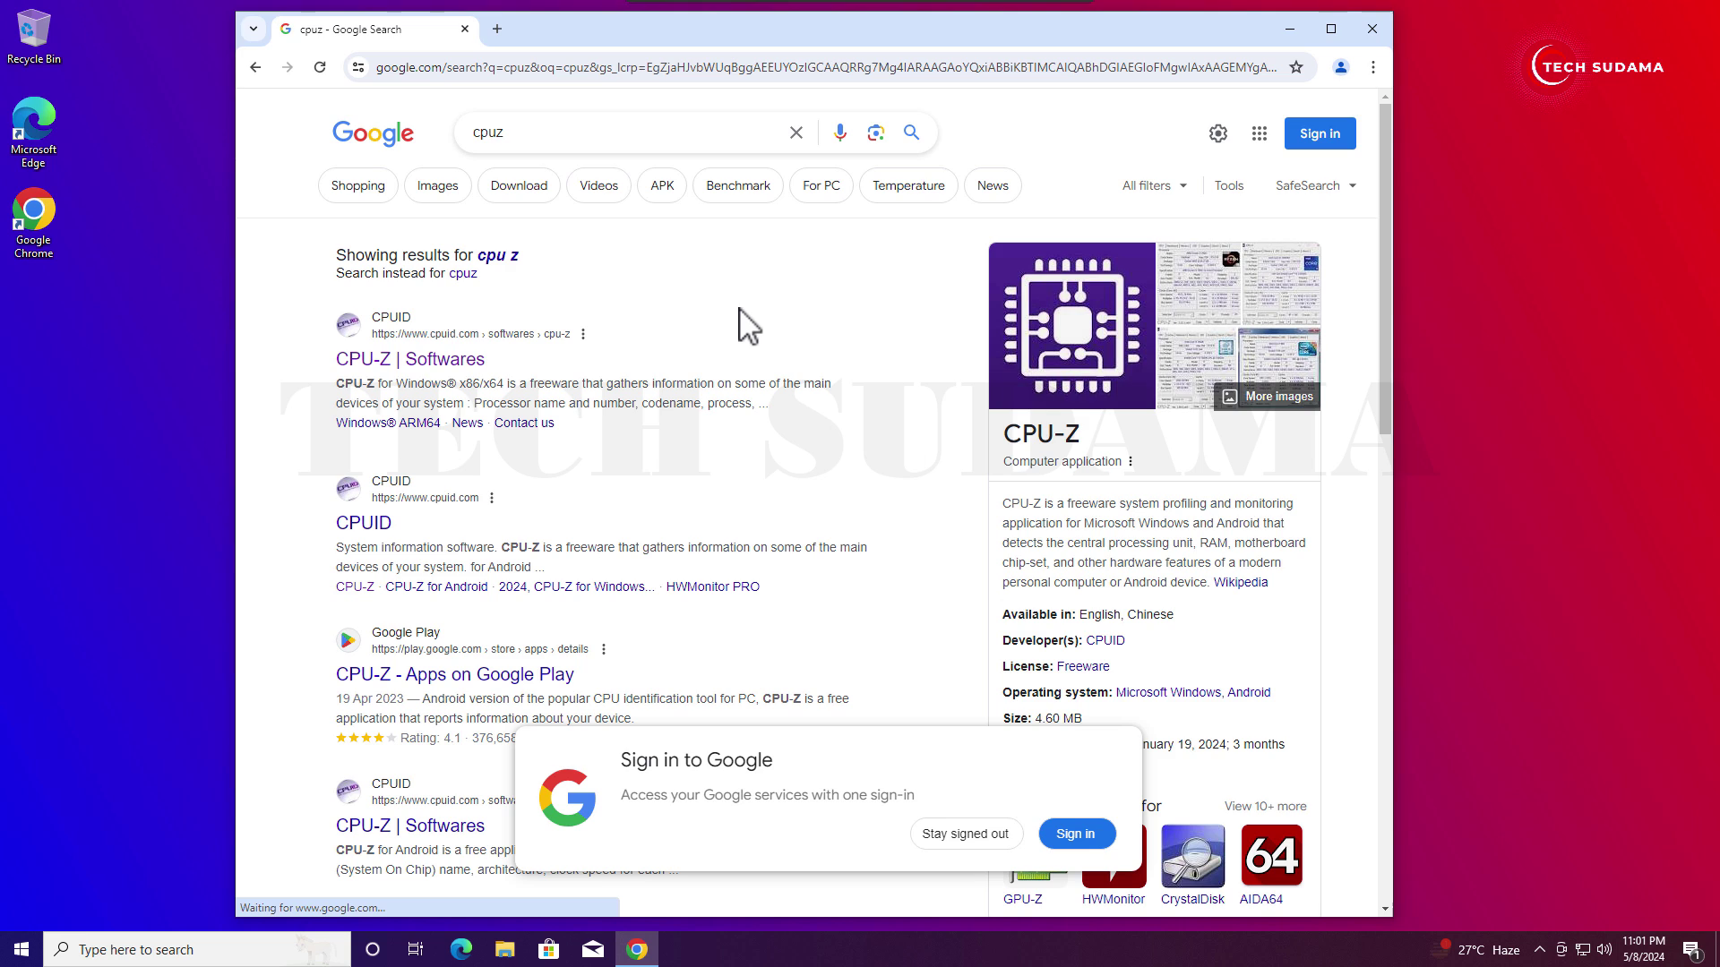
Download the English CPU-Z 2.09 setup (cpu-z_2.09-en.exe) from the CPUID CPU-Z page.
left_click(451, 368)
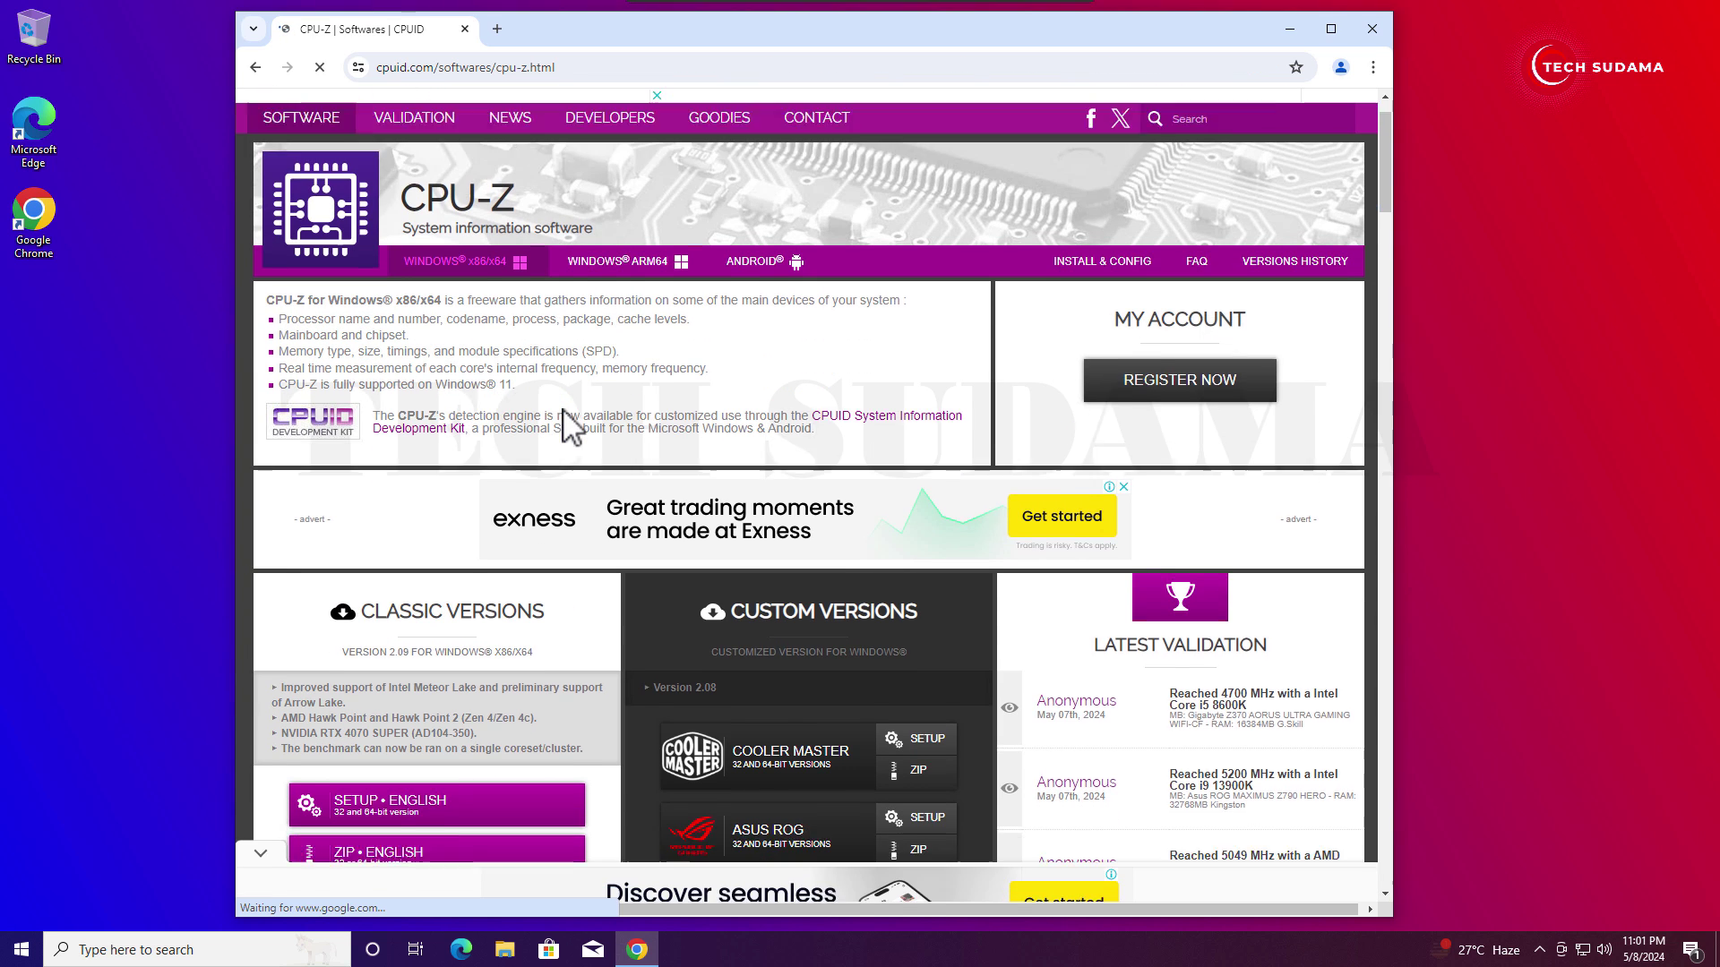
scroll(573, 428, "down", 3)
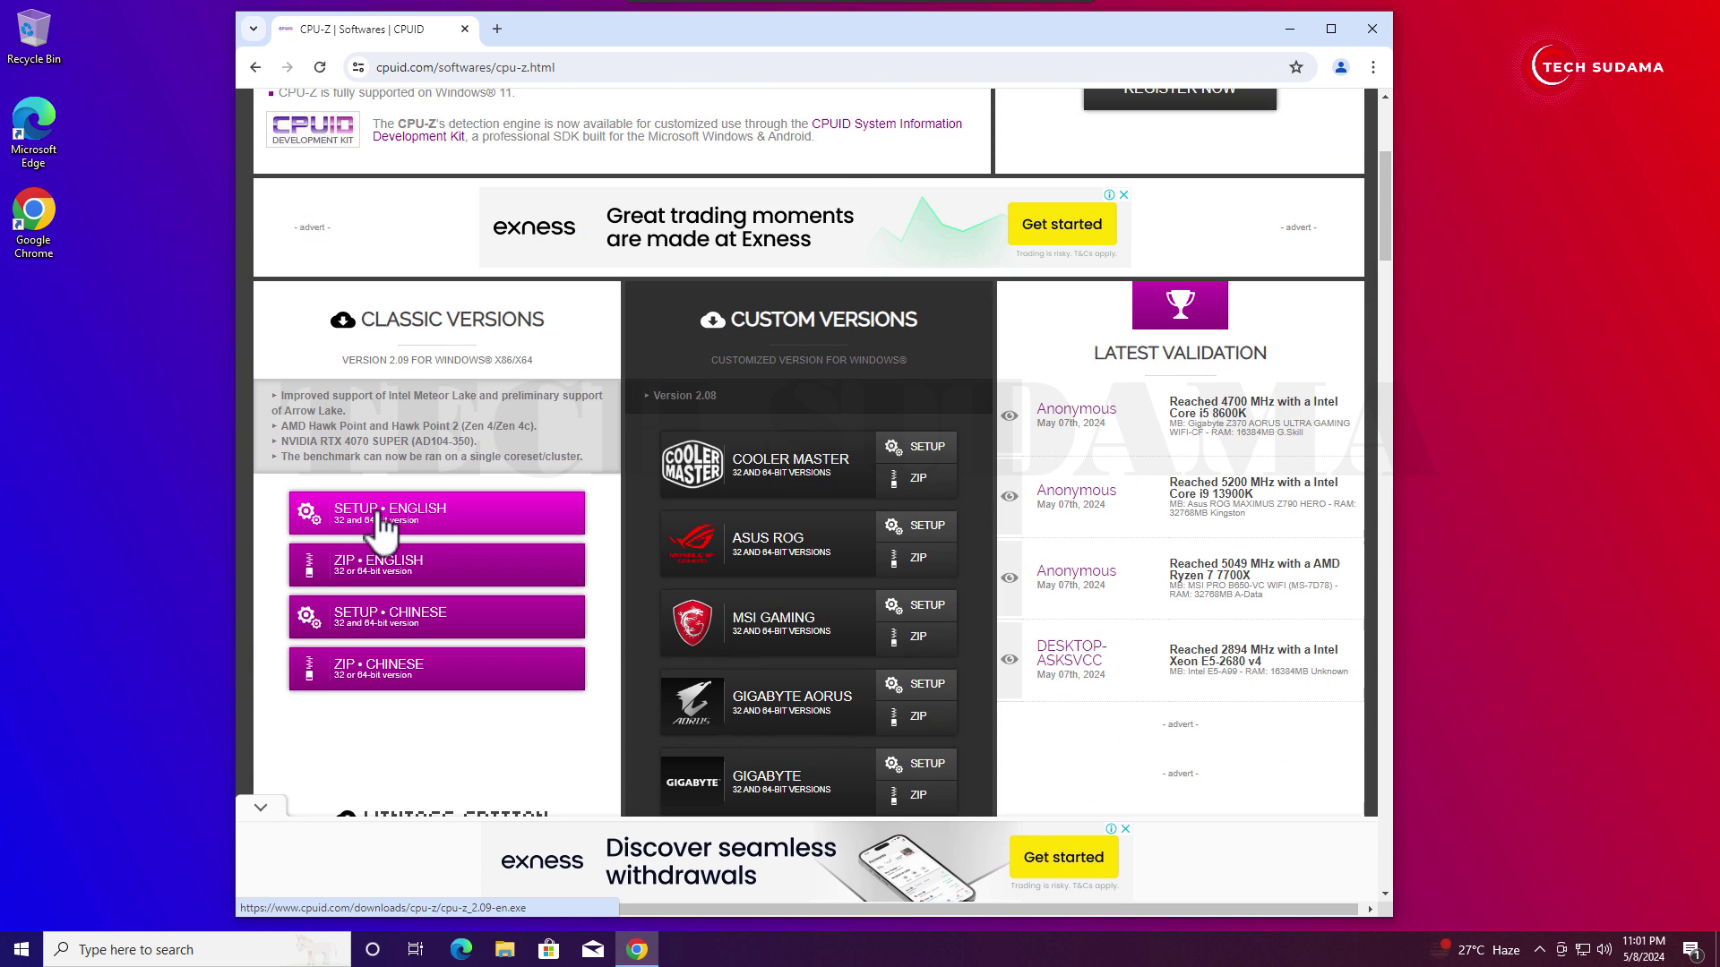
left_click(388, 524)
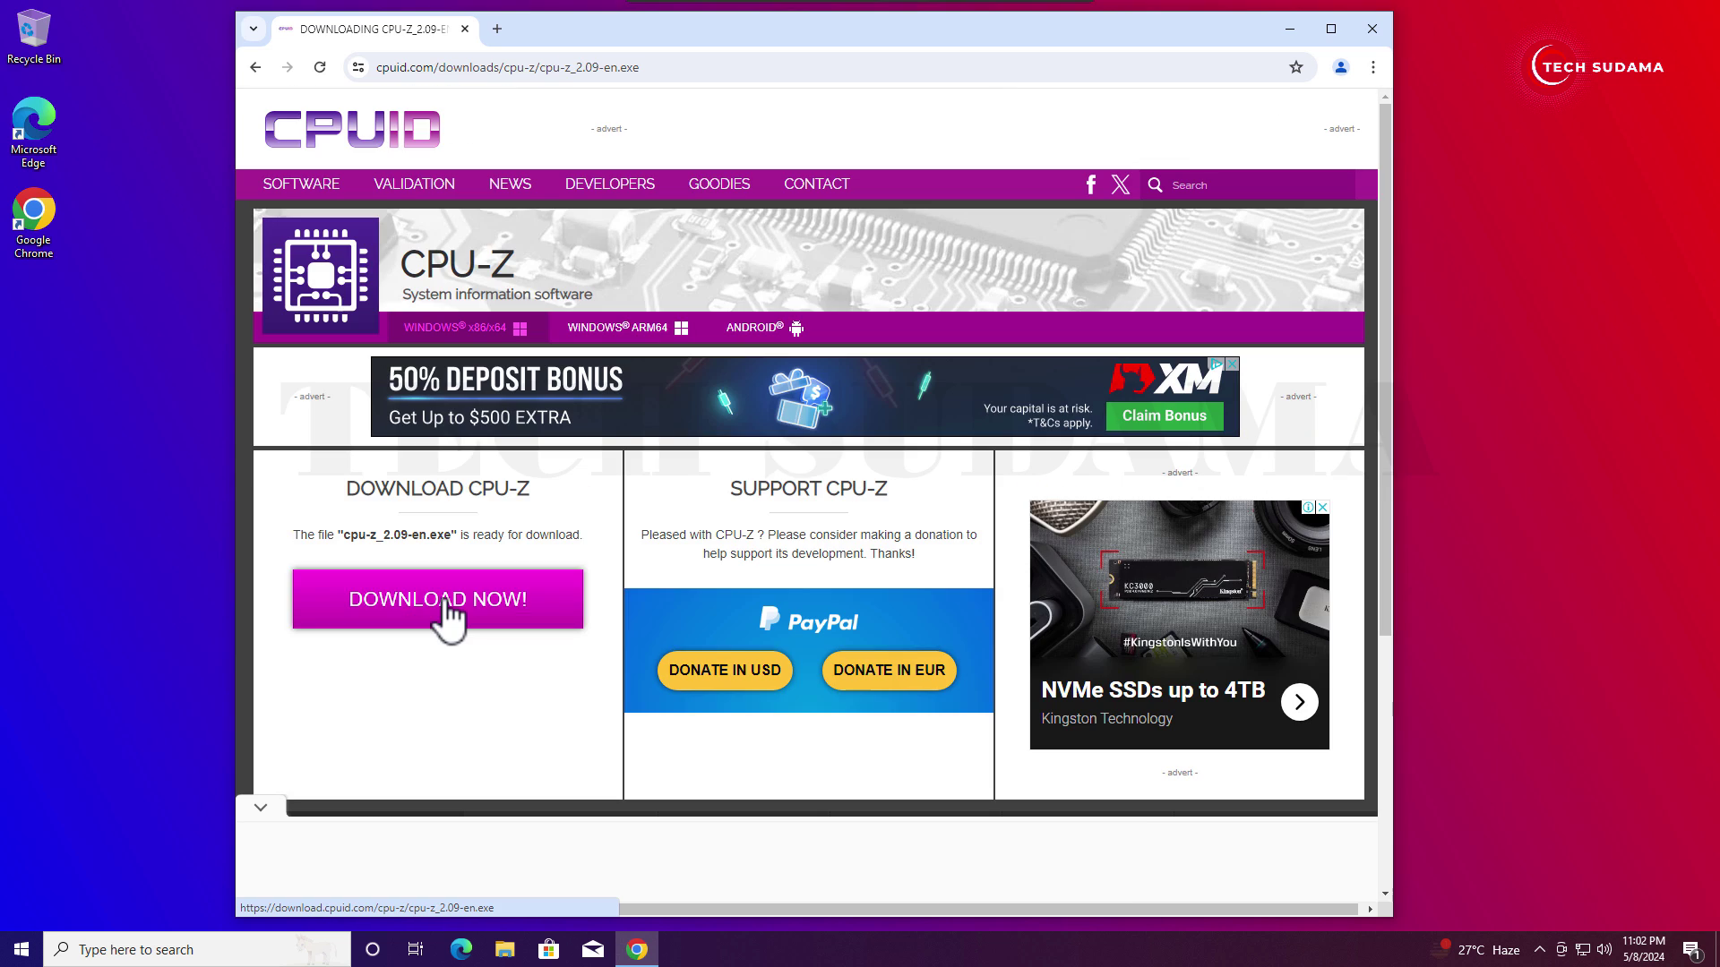
left_click(446, 611)
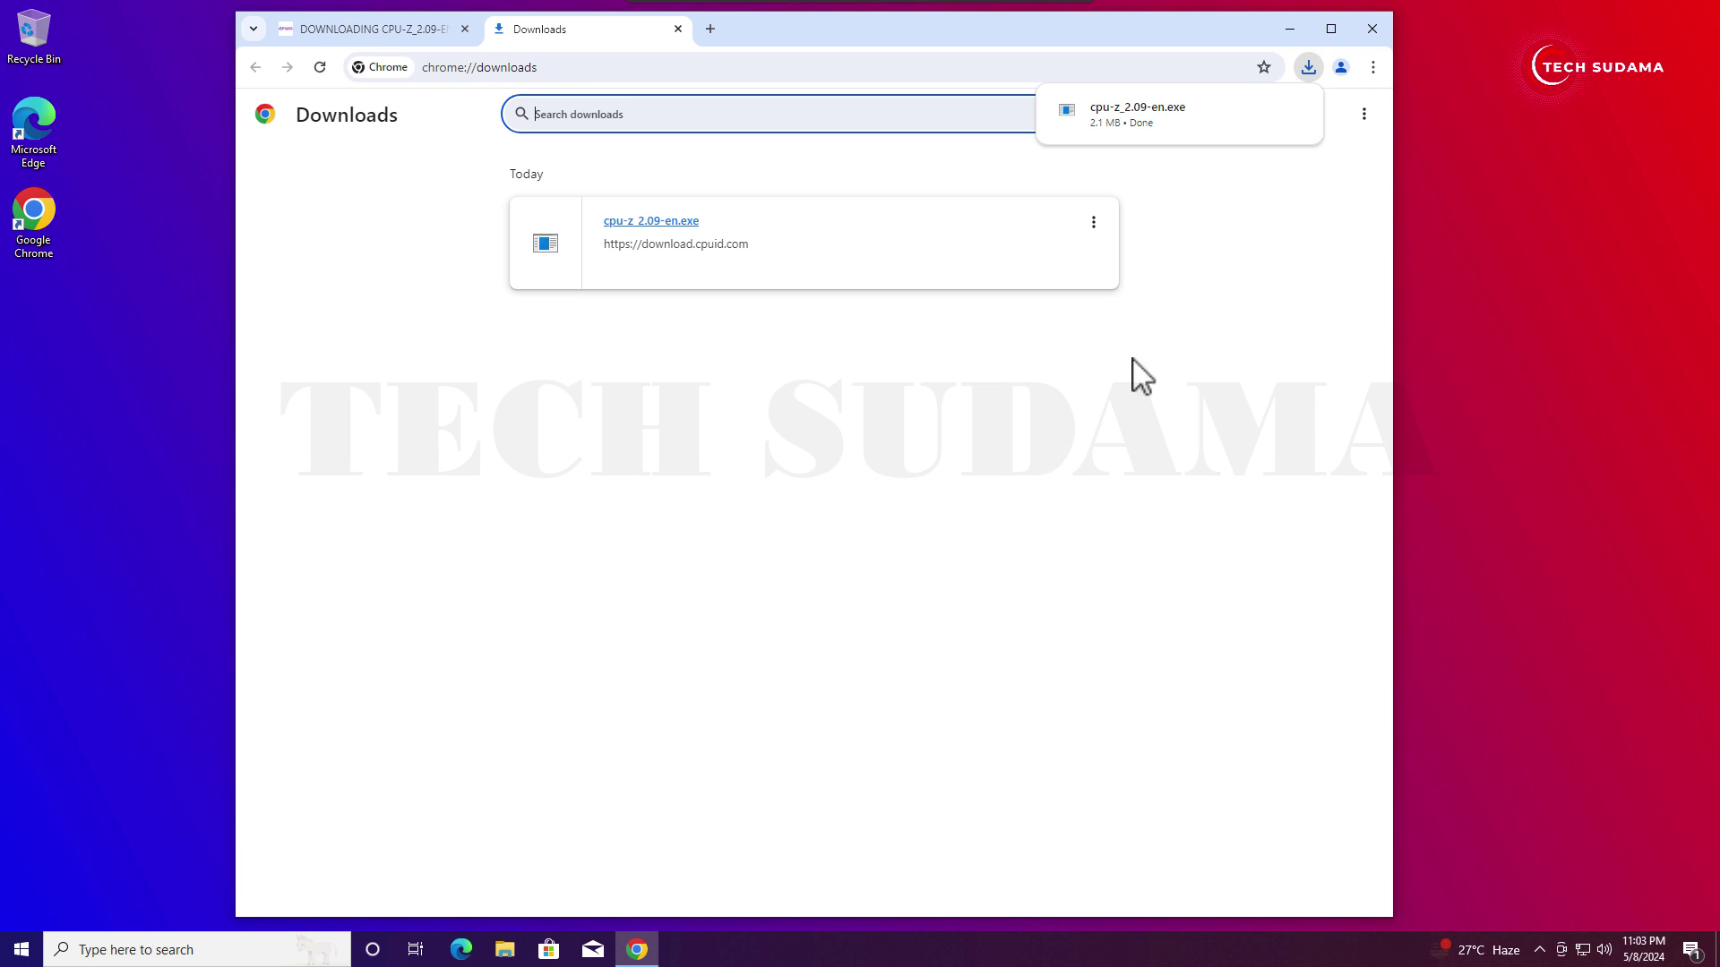
Run cpu-z_2.09-en.exe and install CPU-Z 2.09 to C:\Program Files\CPUID\CPU-Z with default options.
left_click(661, 223)
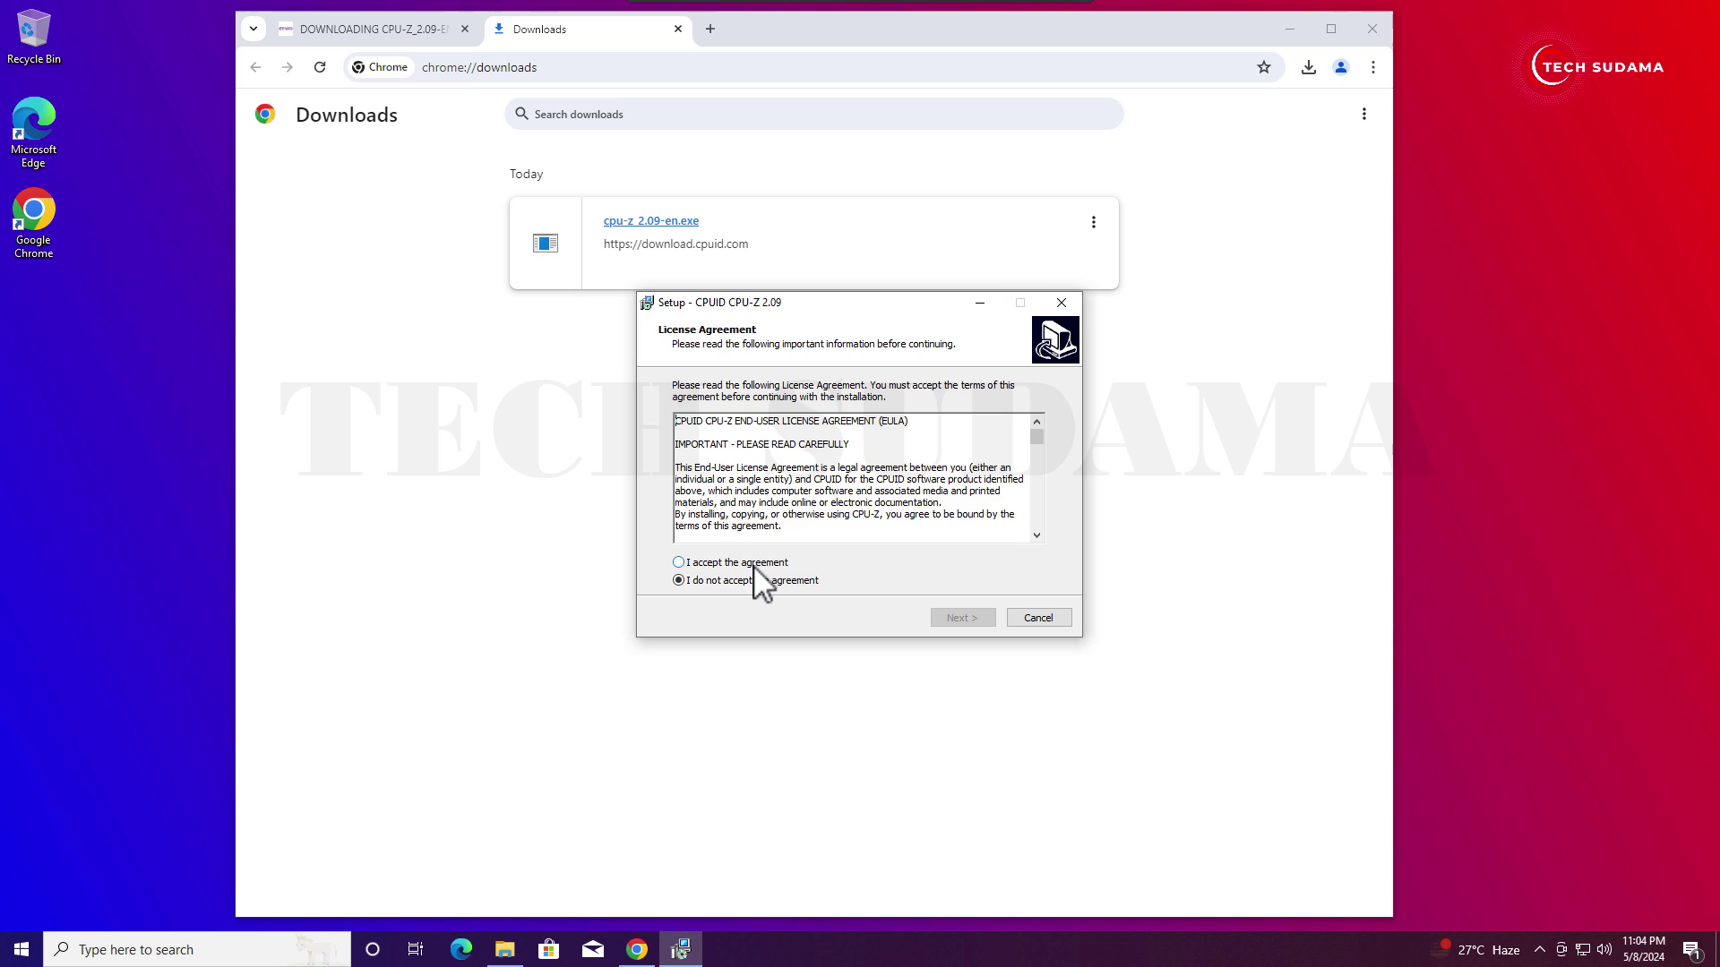
left_click(762, 564)
left_click(970, 618)
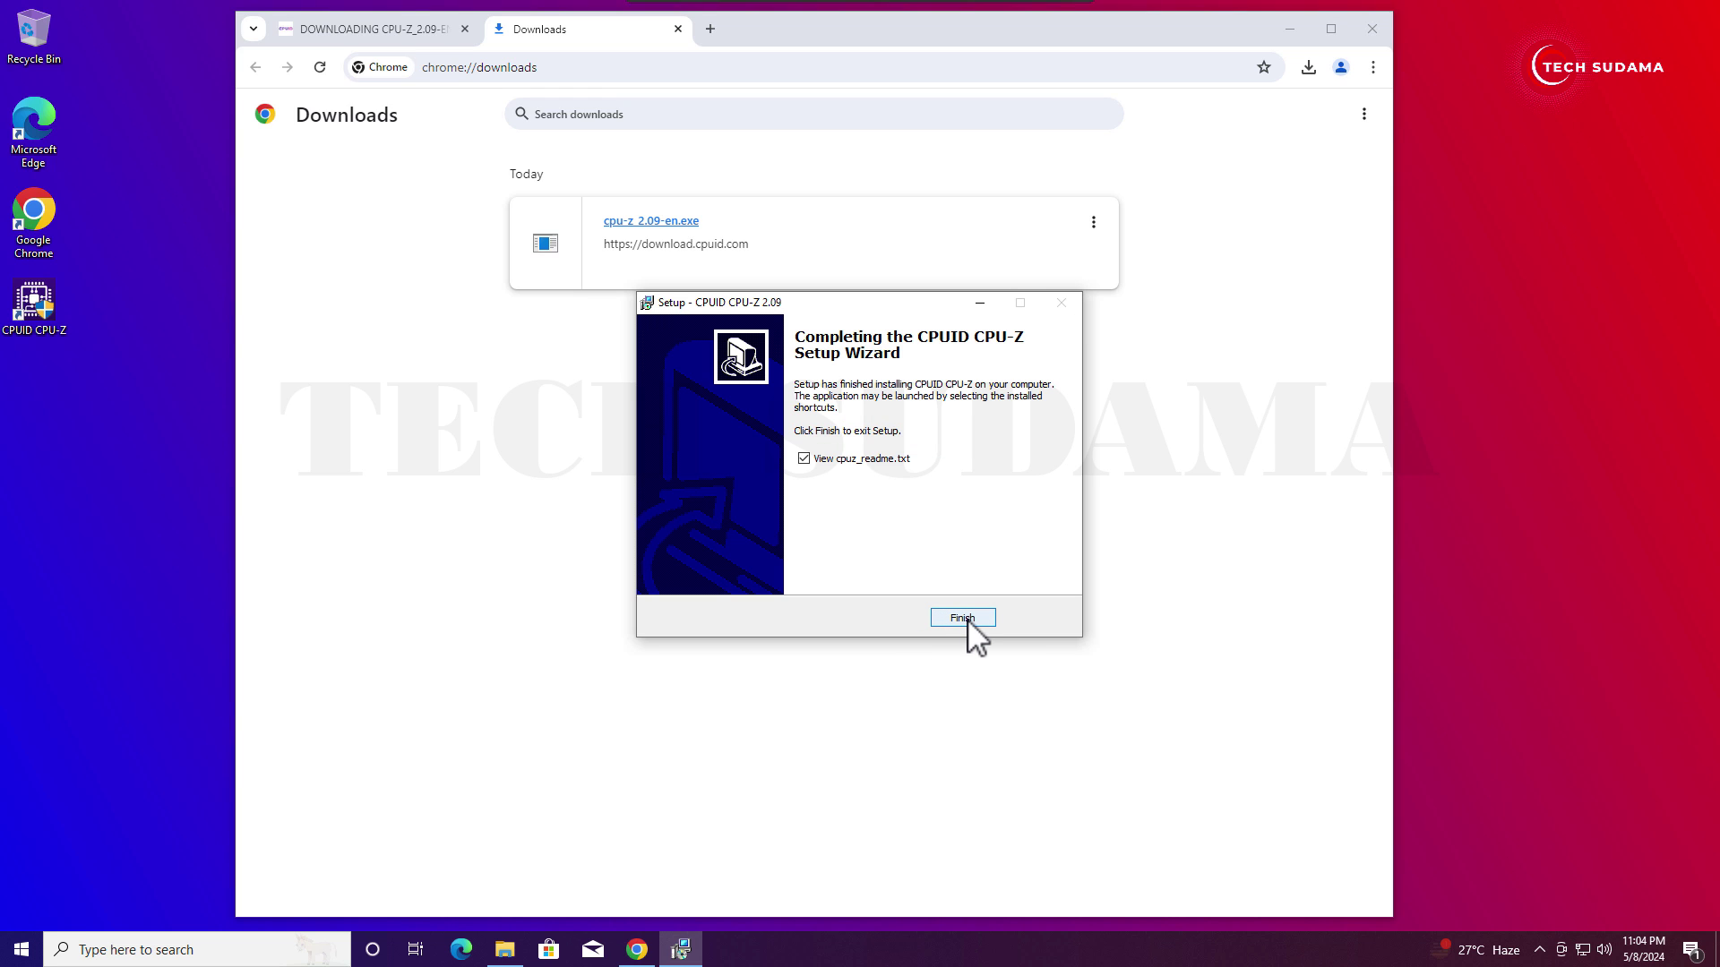
left_click(963, 618)
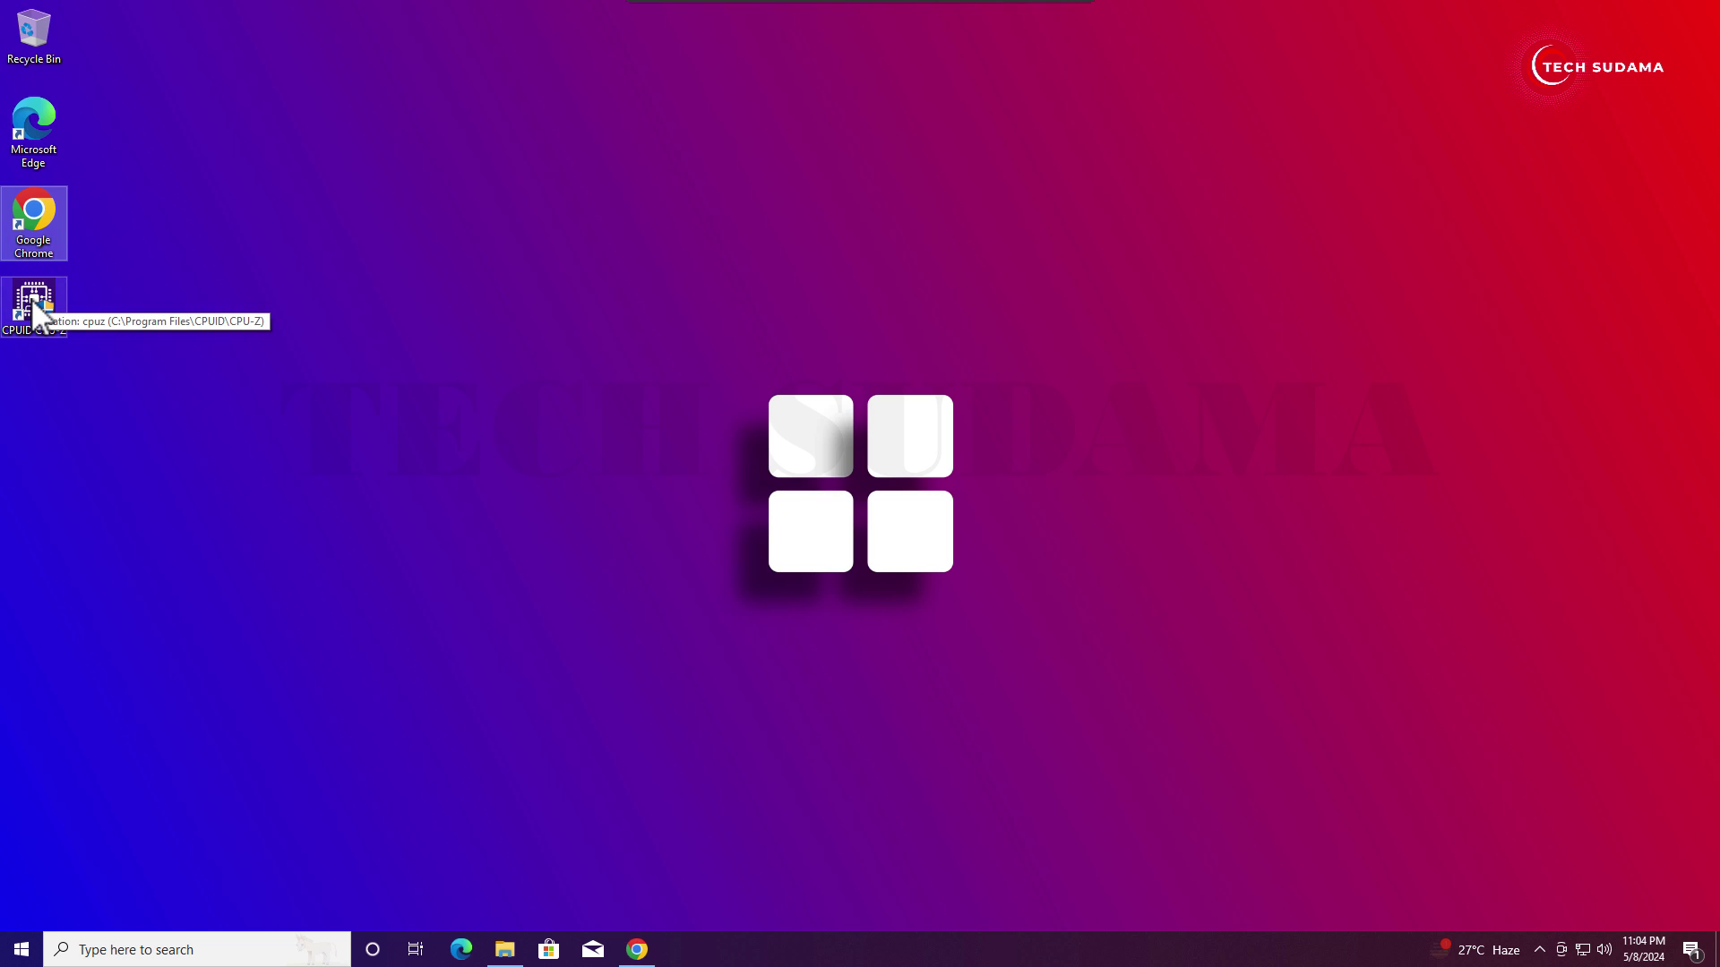
double_click(31, 298)
left_click(765, 593)
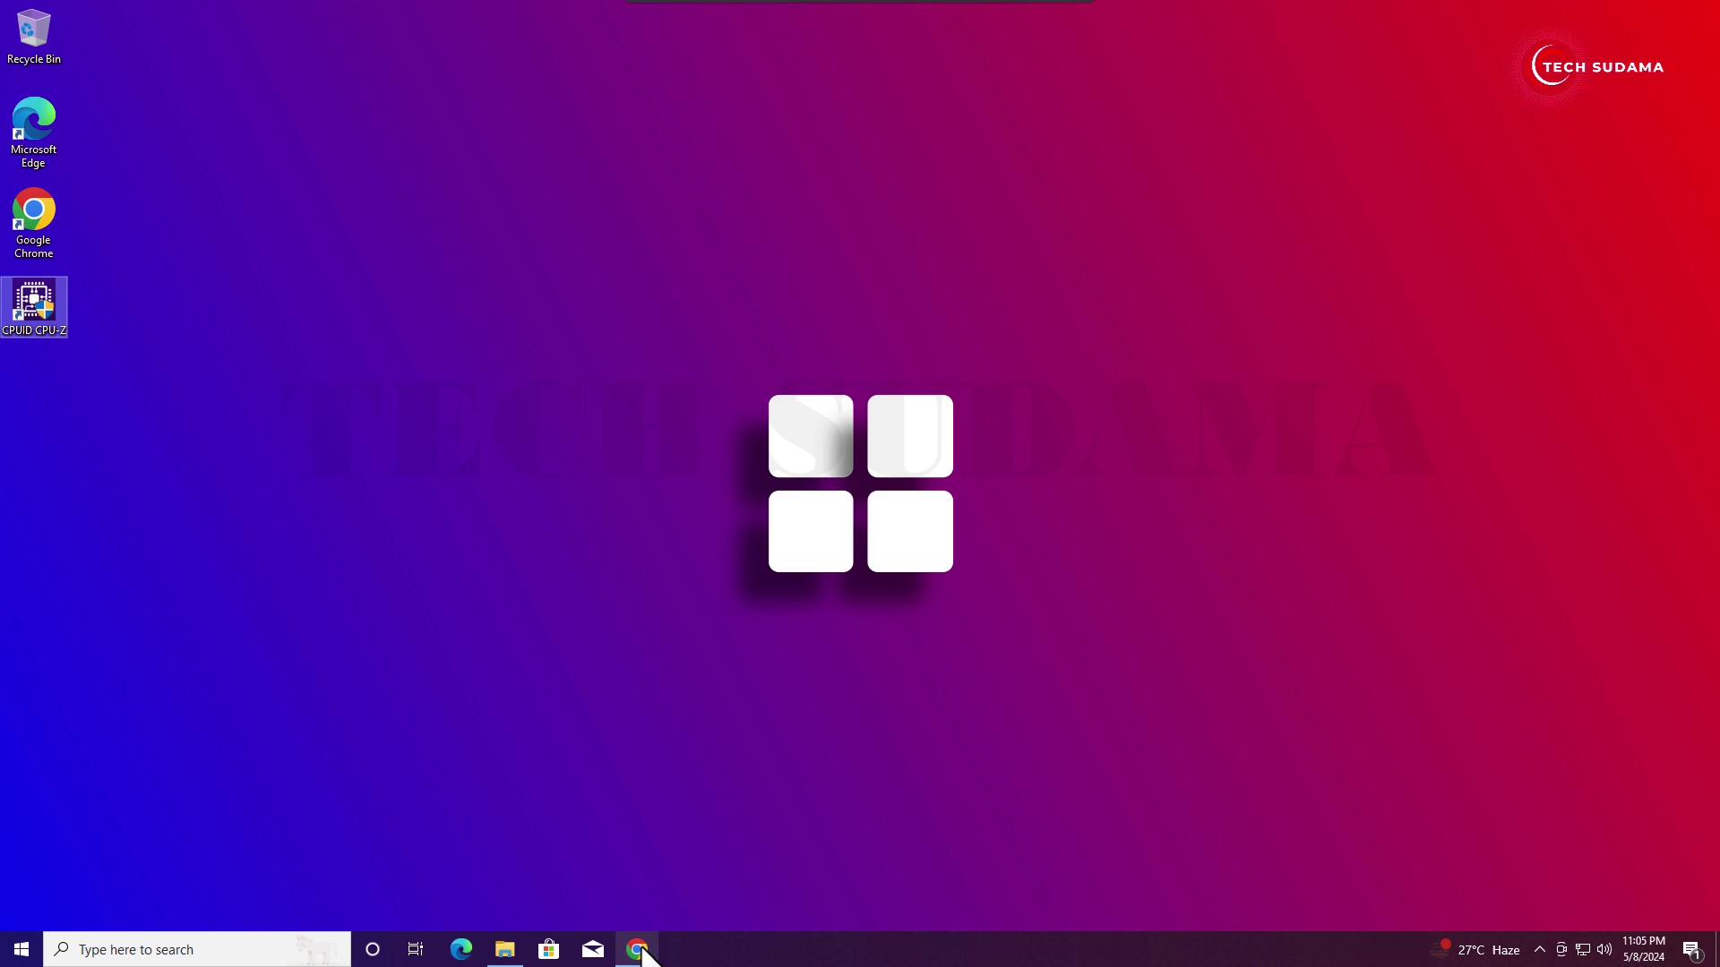
Go from the Windows Insider Preview Downloads result to the Windows 10/11 Insider Preview ISO page.
left_click(635, 949)
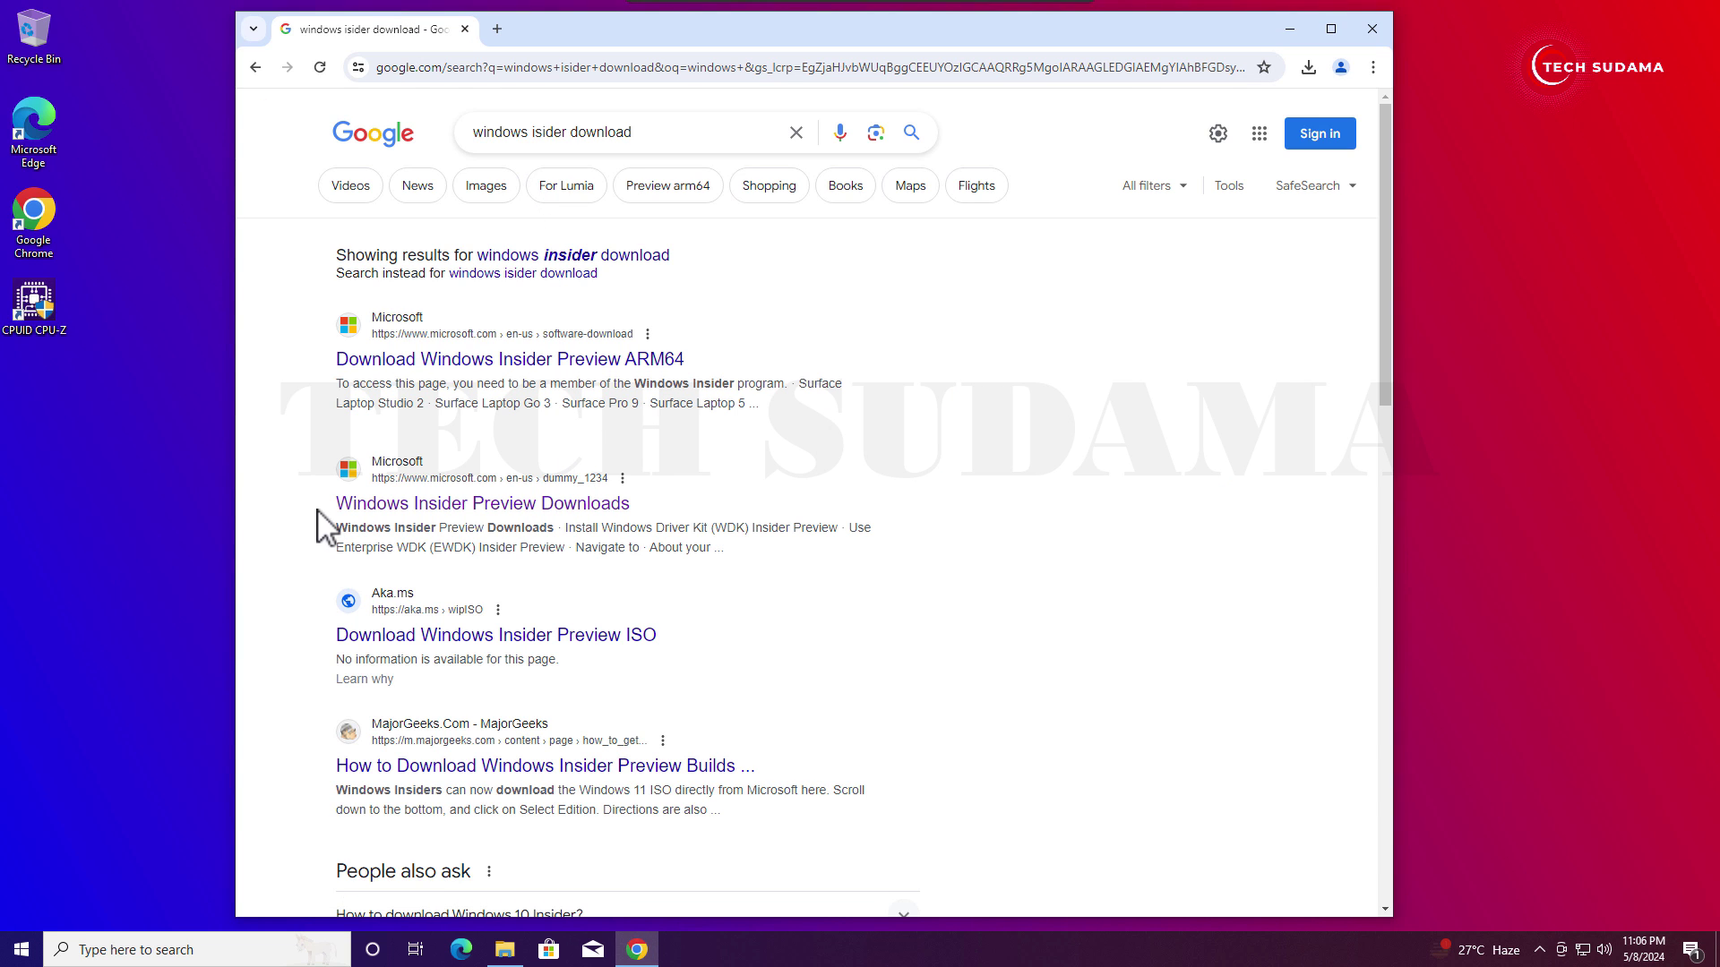
left_click(486, 515)
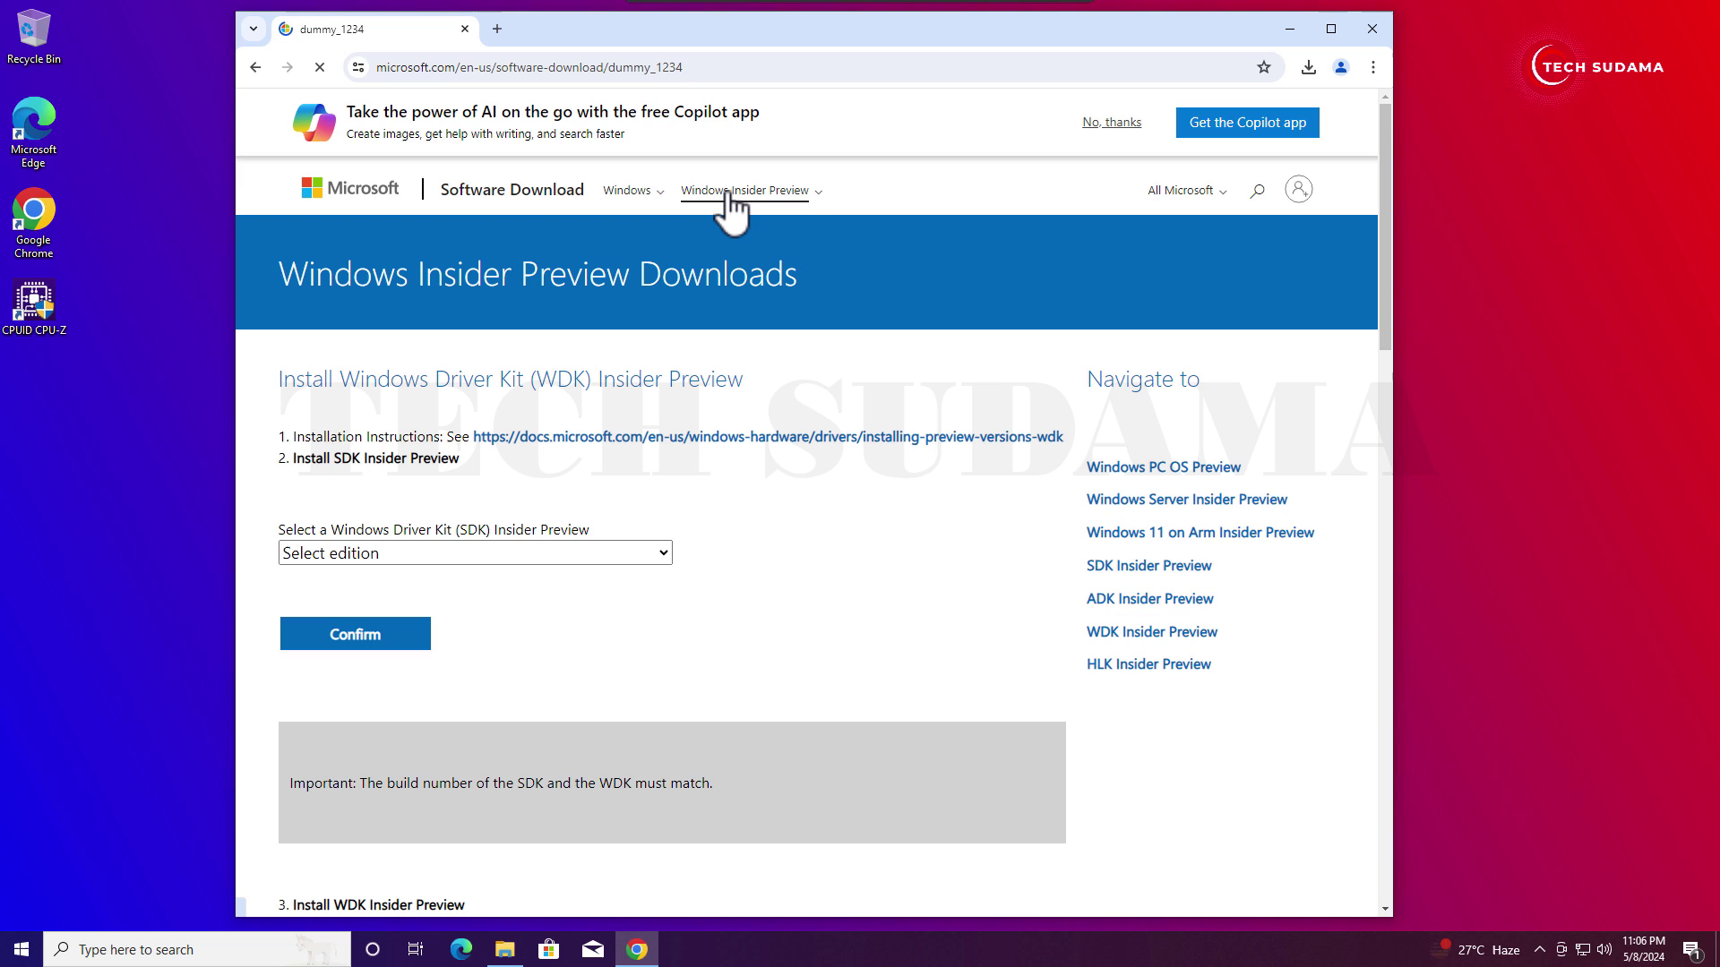
left_click(727, 191)
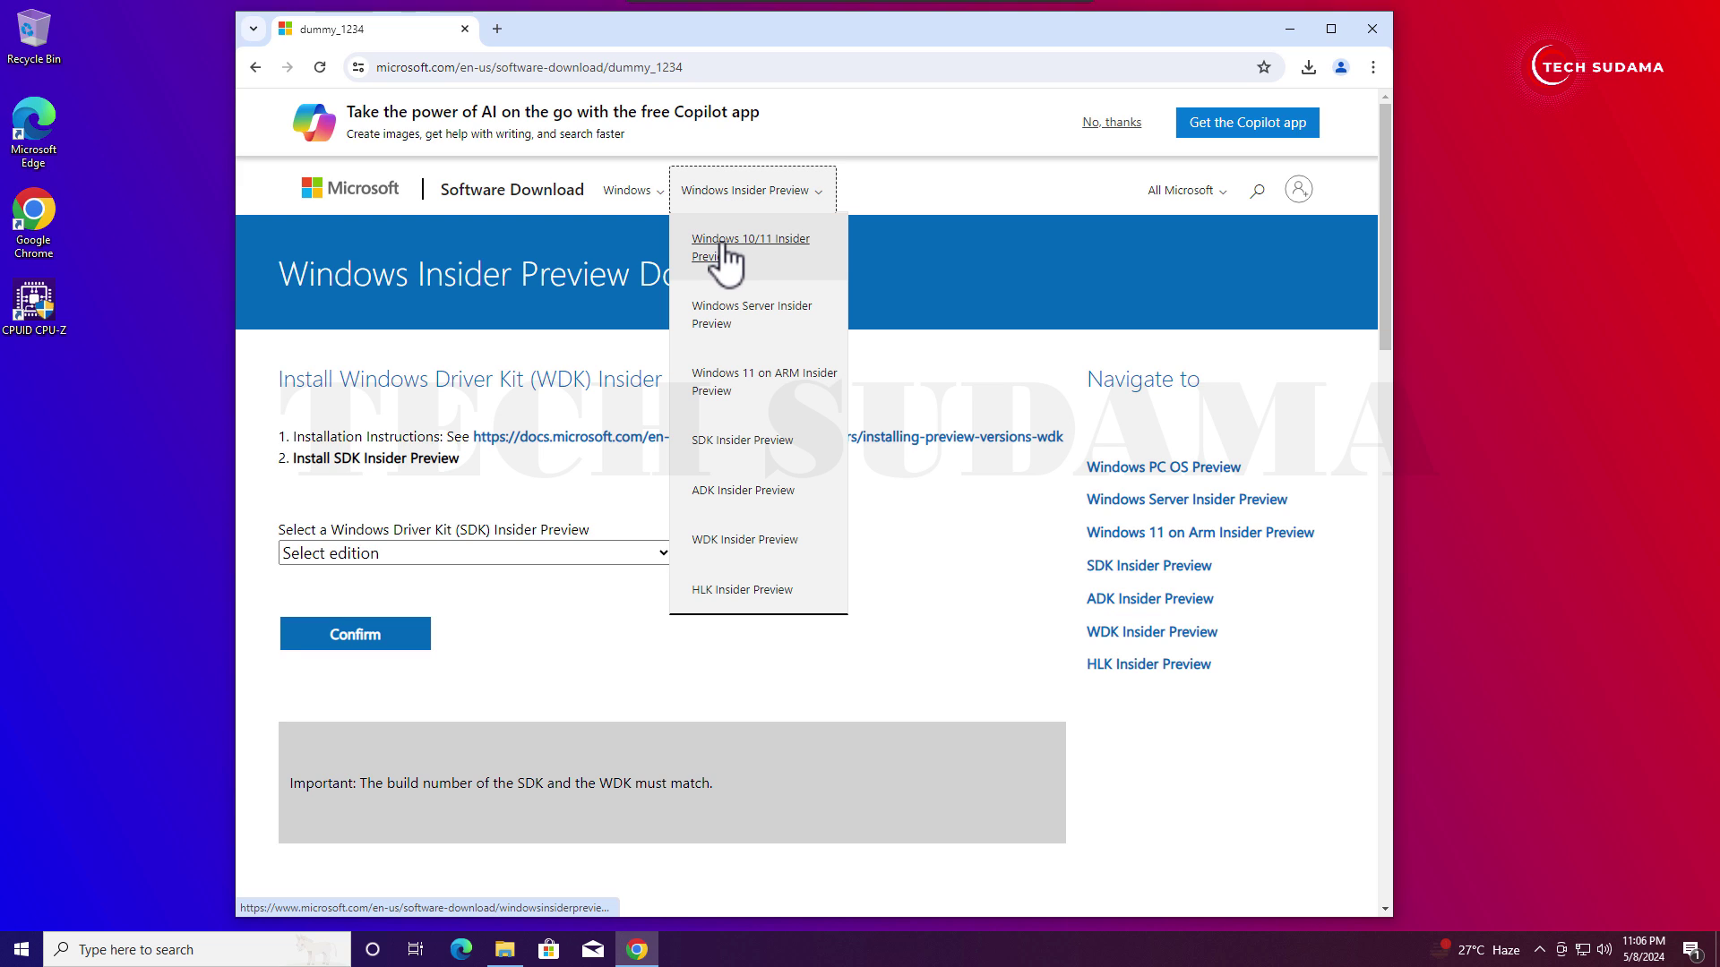
left_click(724, 251)
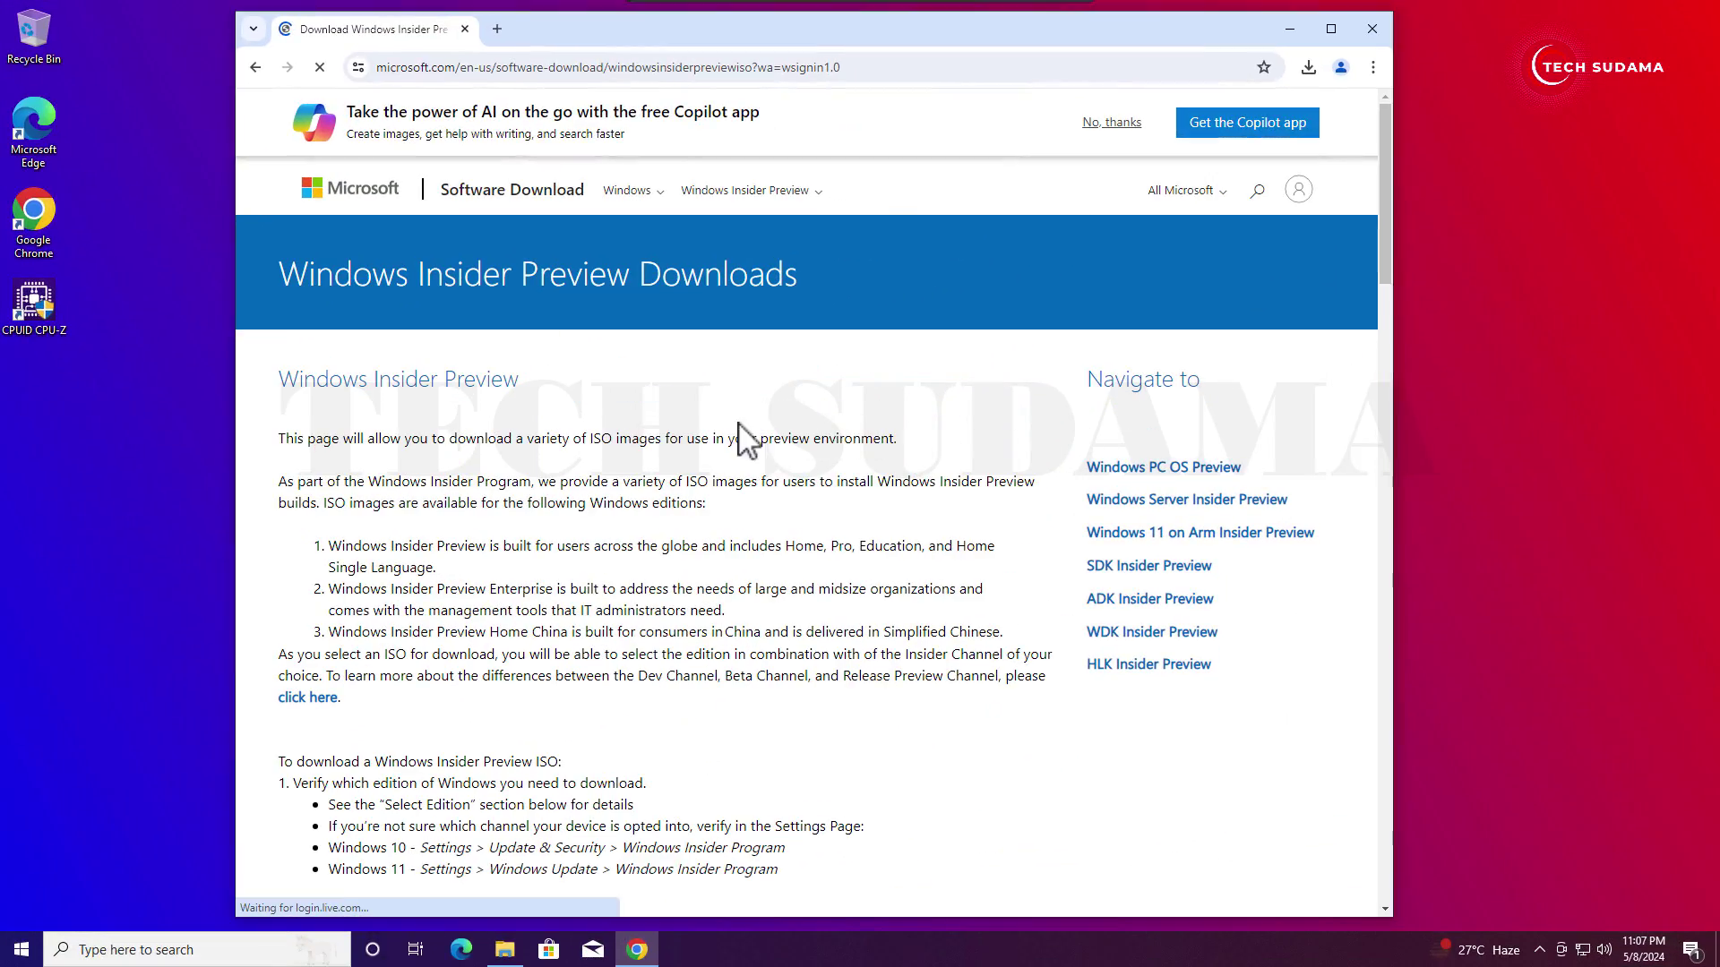
Select and confirm the Windows 11 Insider Preview (Dev Channel) Build 26080 edition.
scroll(573, 439, "down", 3)
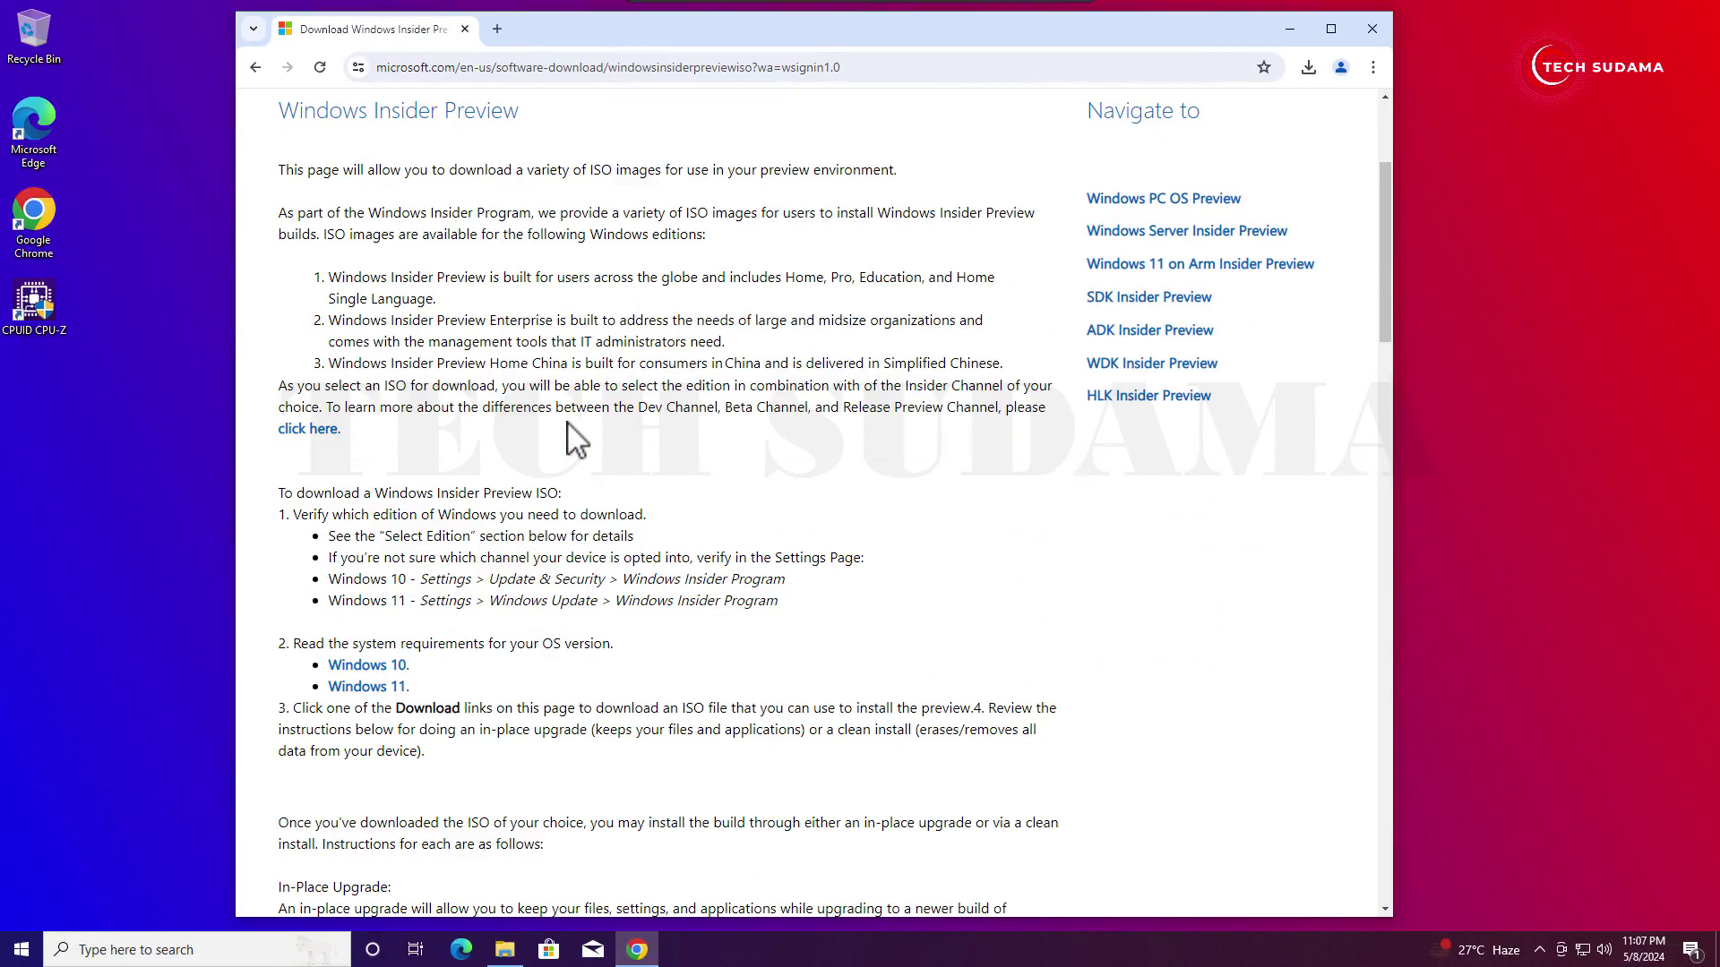
scroll(573, 439, "down", 10)
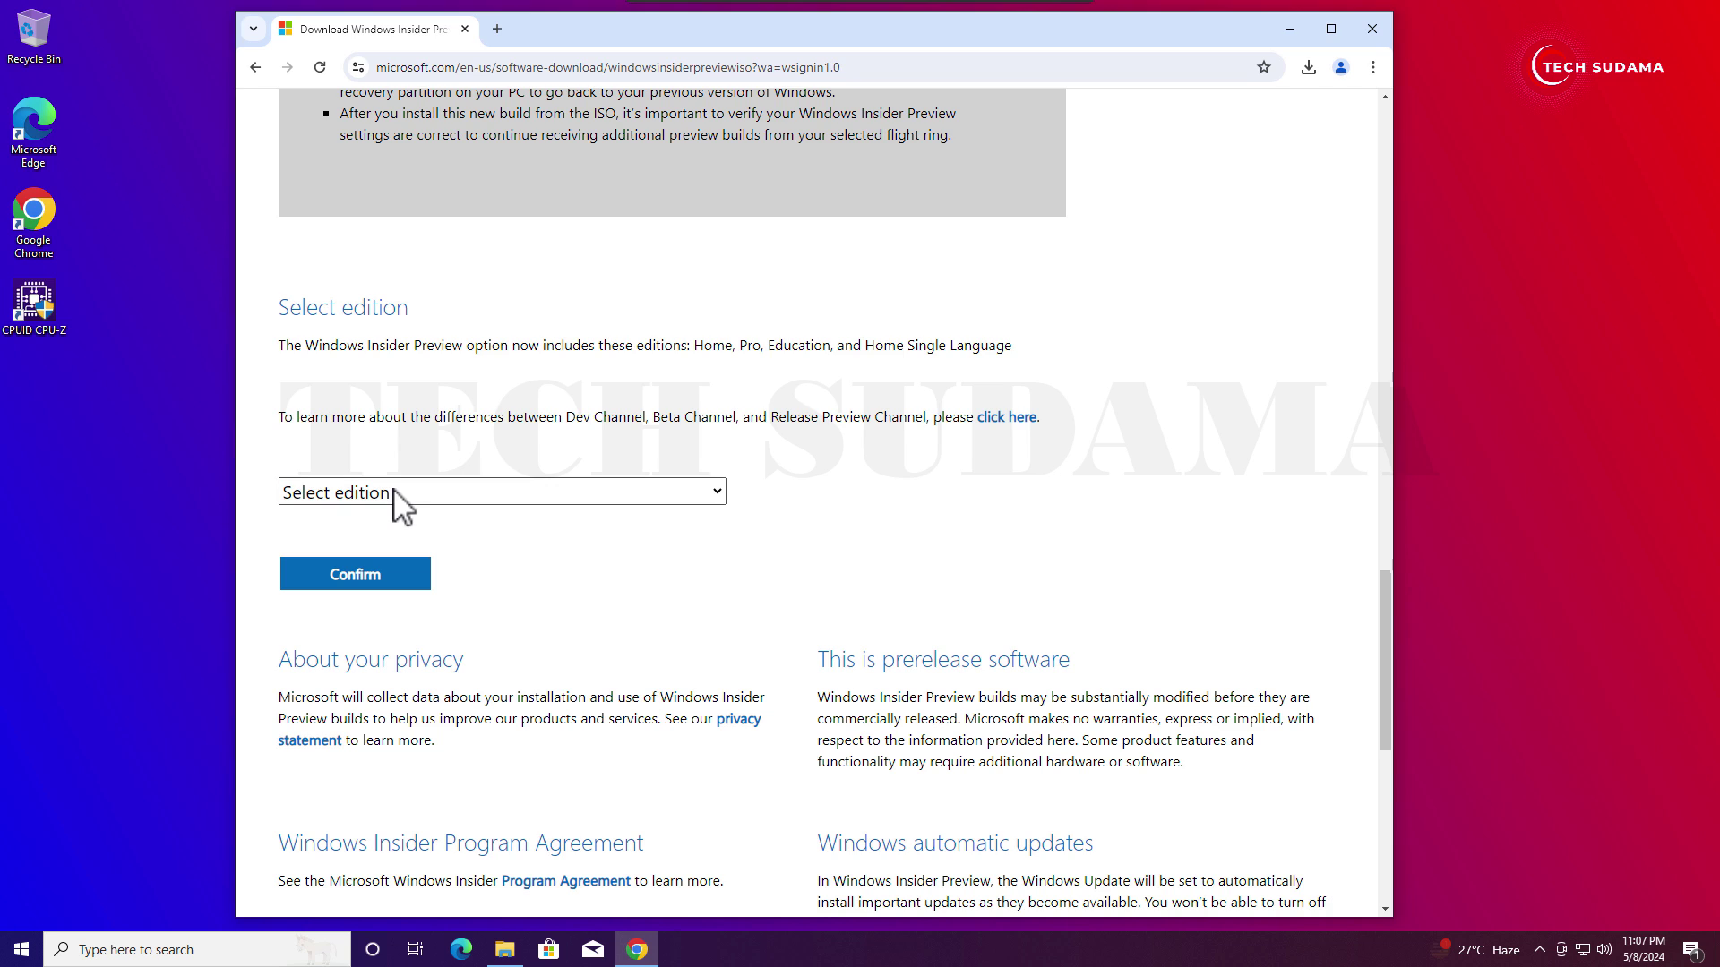
left_click(722, 501)
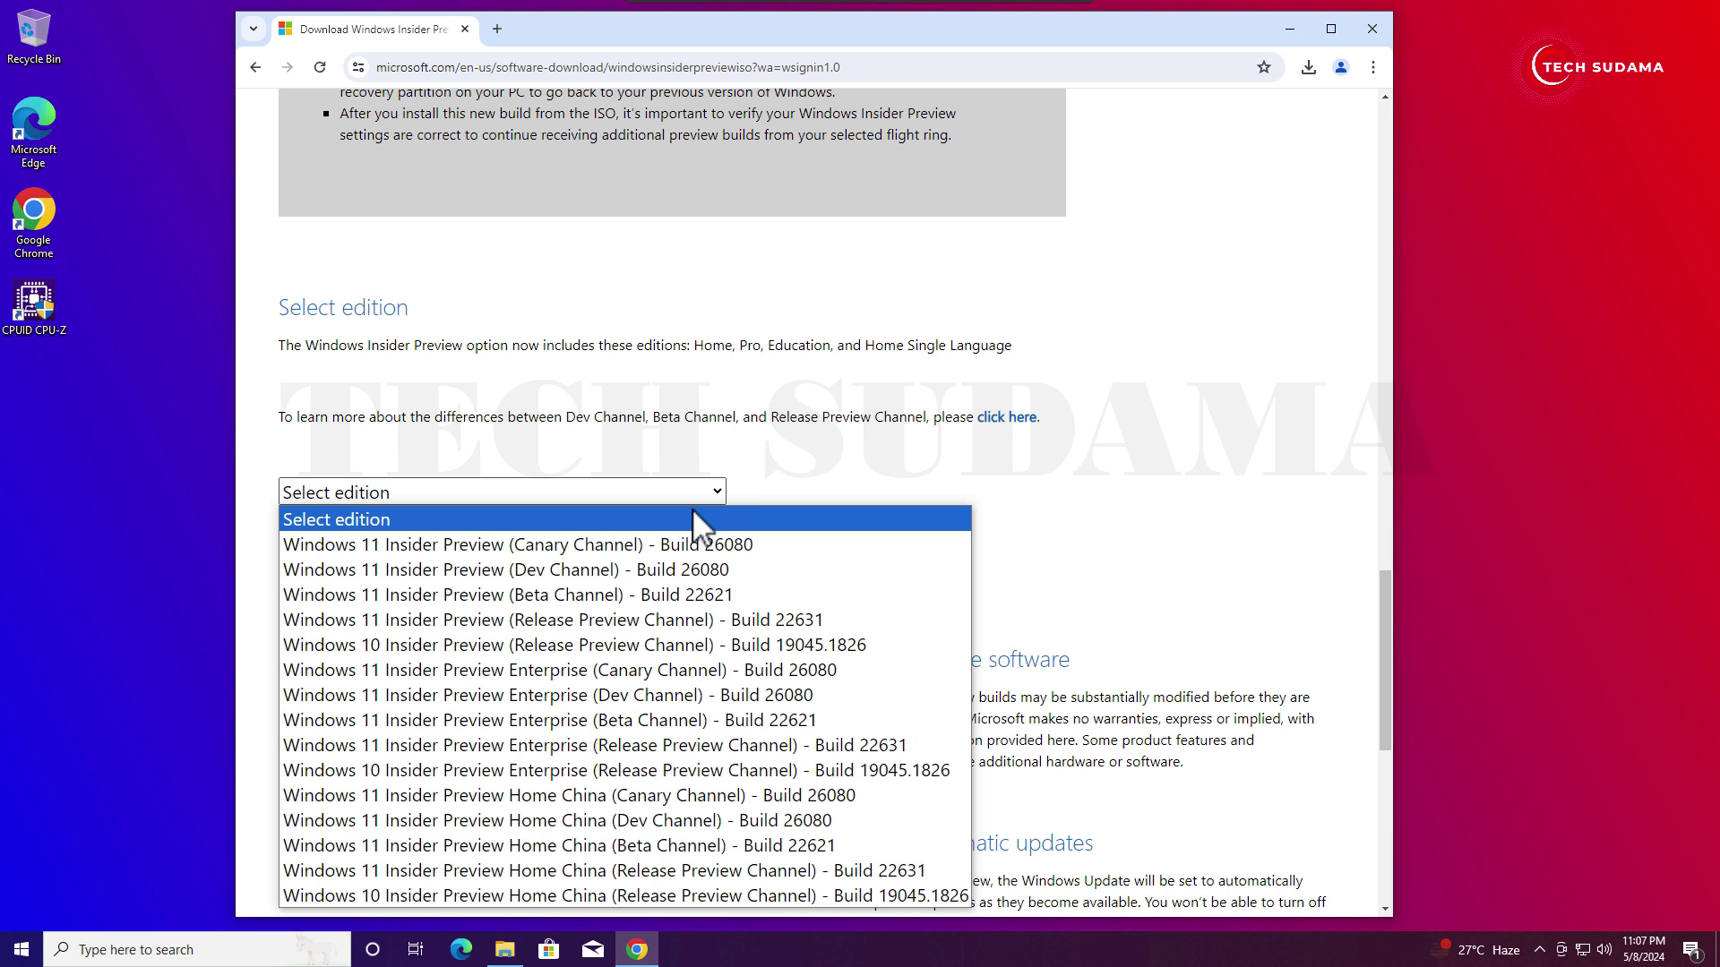
left_click(591, 571)
left_click(365, 574)
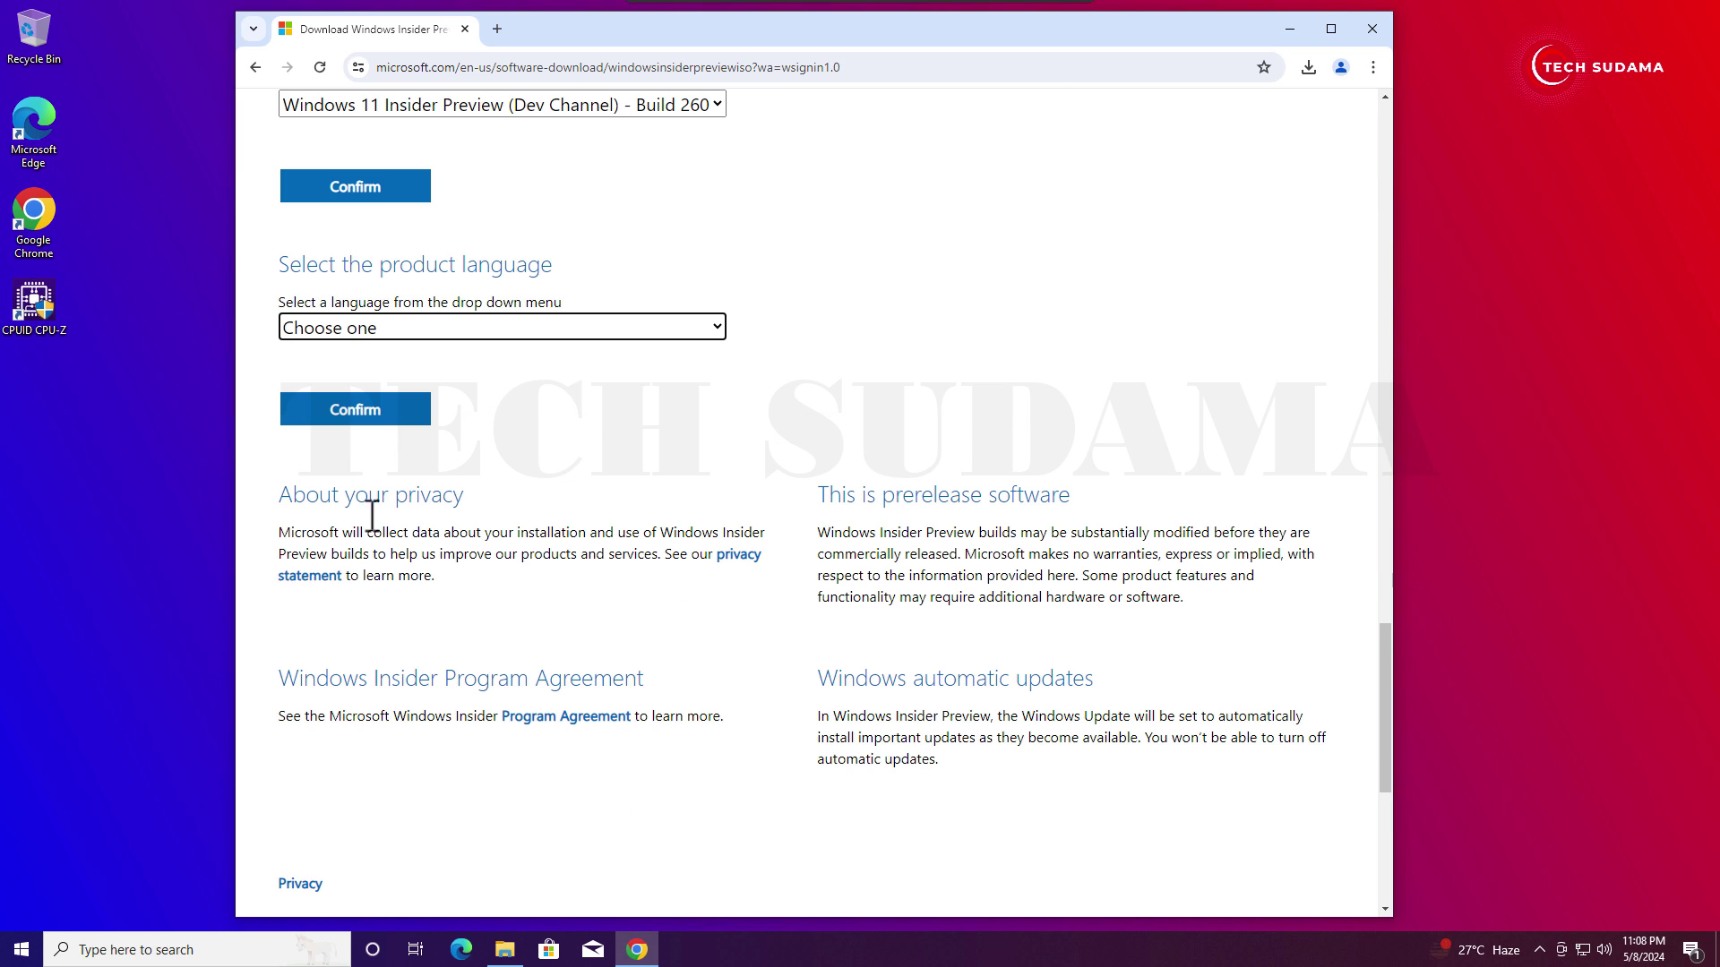
Choose English (United States) as the product language and confirm it.
left_click(439, 328)
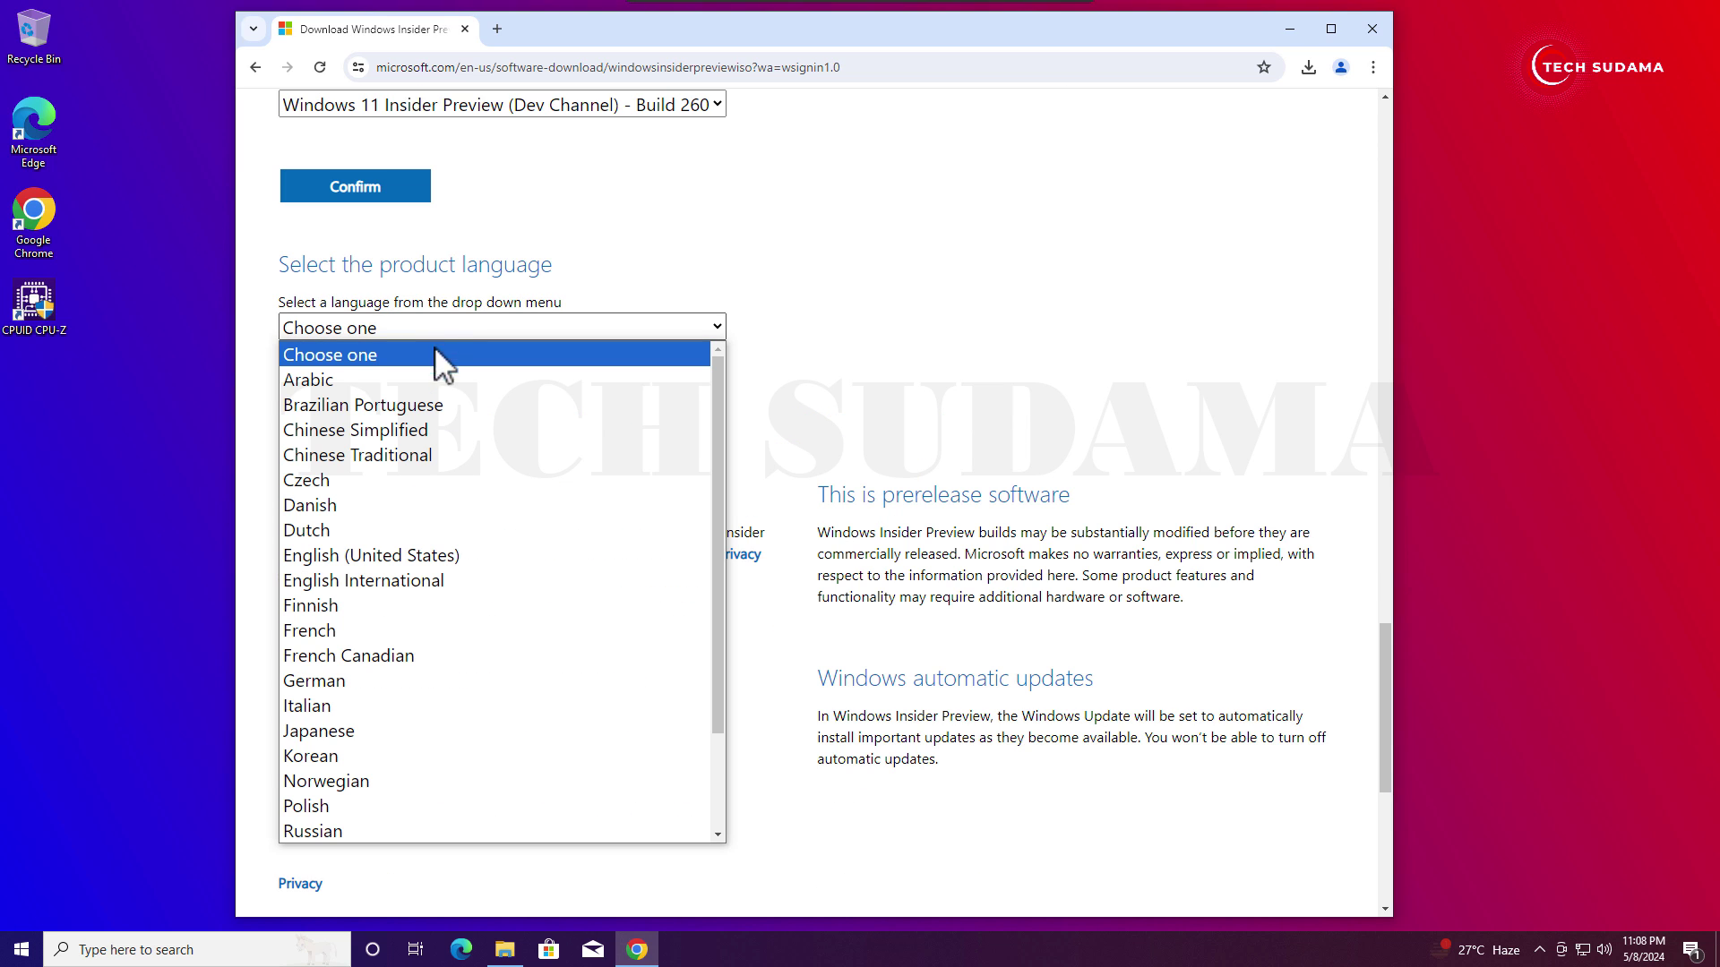
left_click(394, 579)
left_click(352, 417)
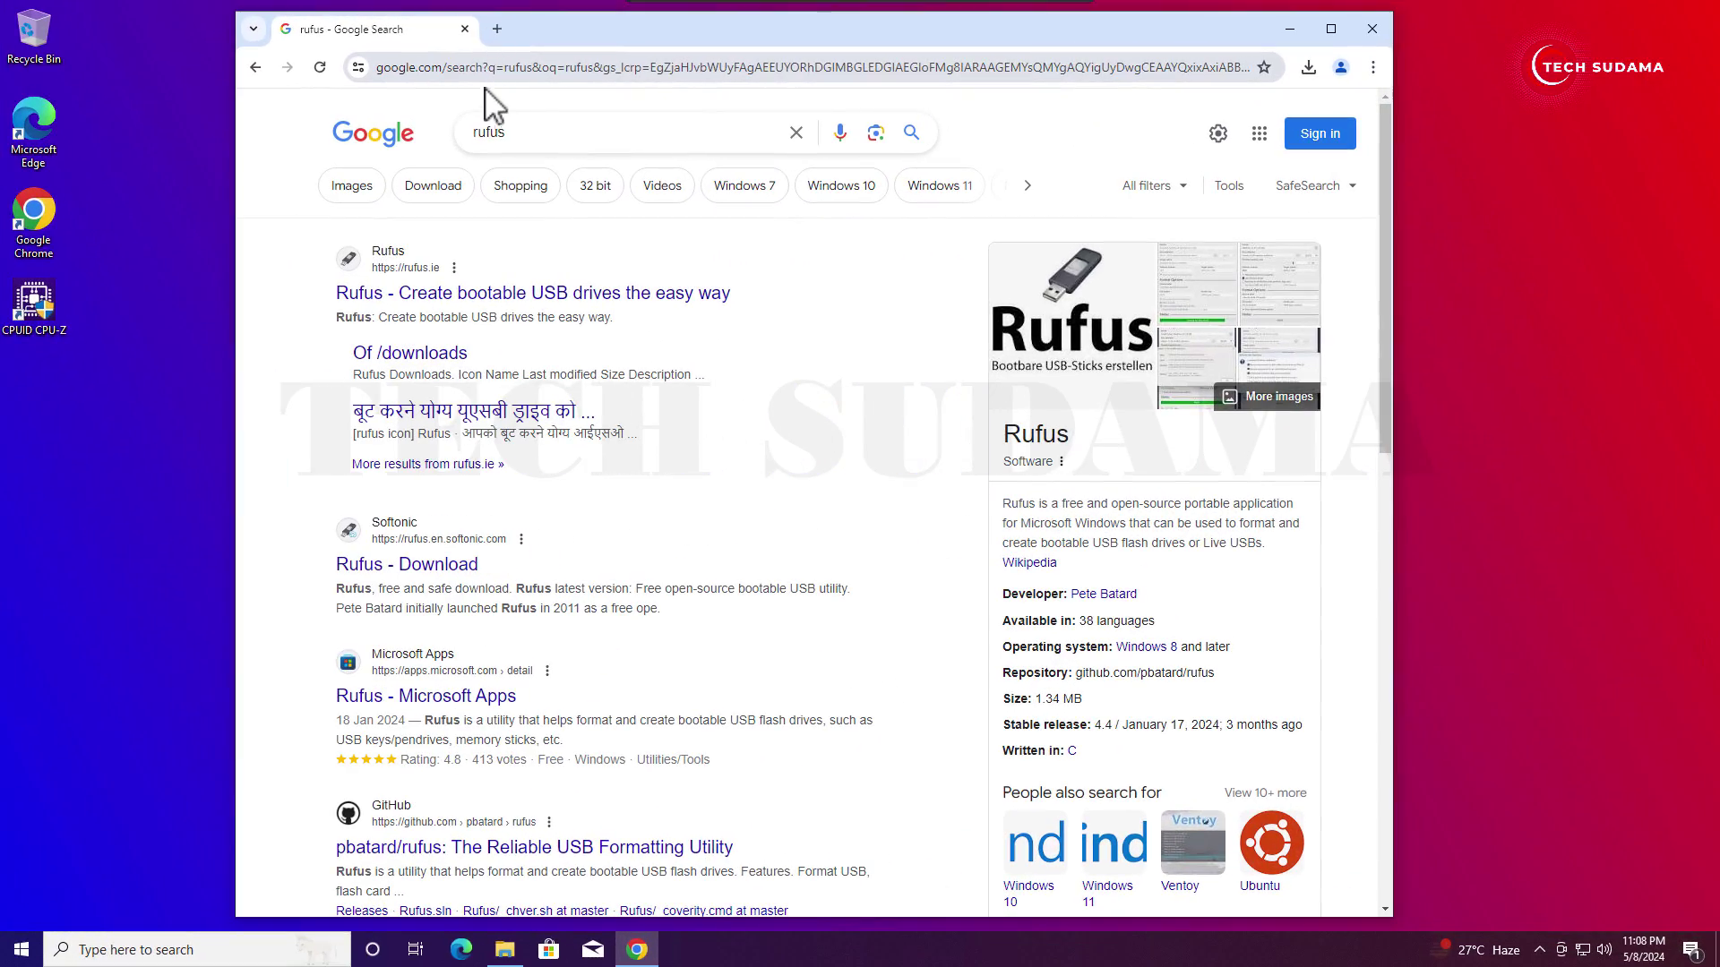
Download rufus-4.4.exe from rufus.ie, dismissing the ad, then close Chrome.
left_click(518, 307)
scroll(618, 347, "down", 6)
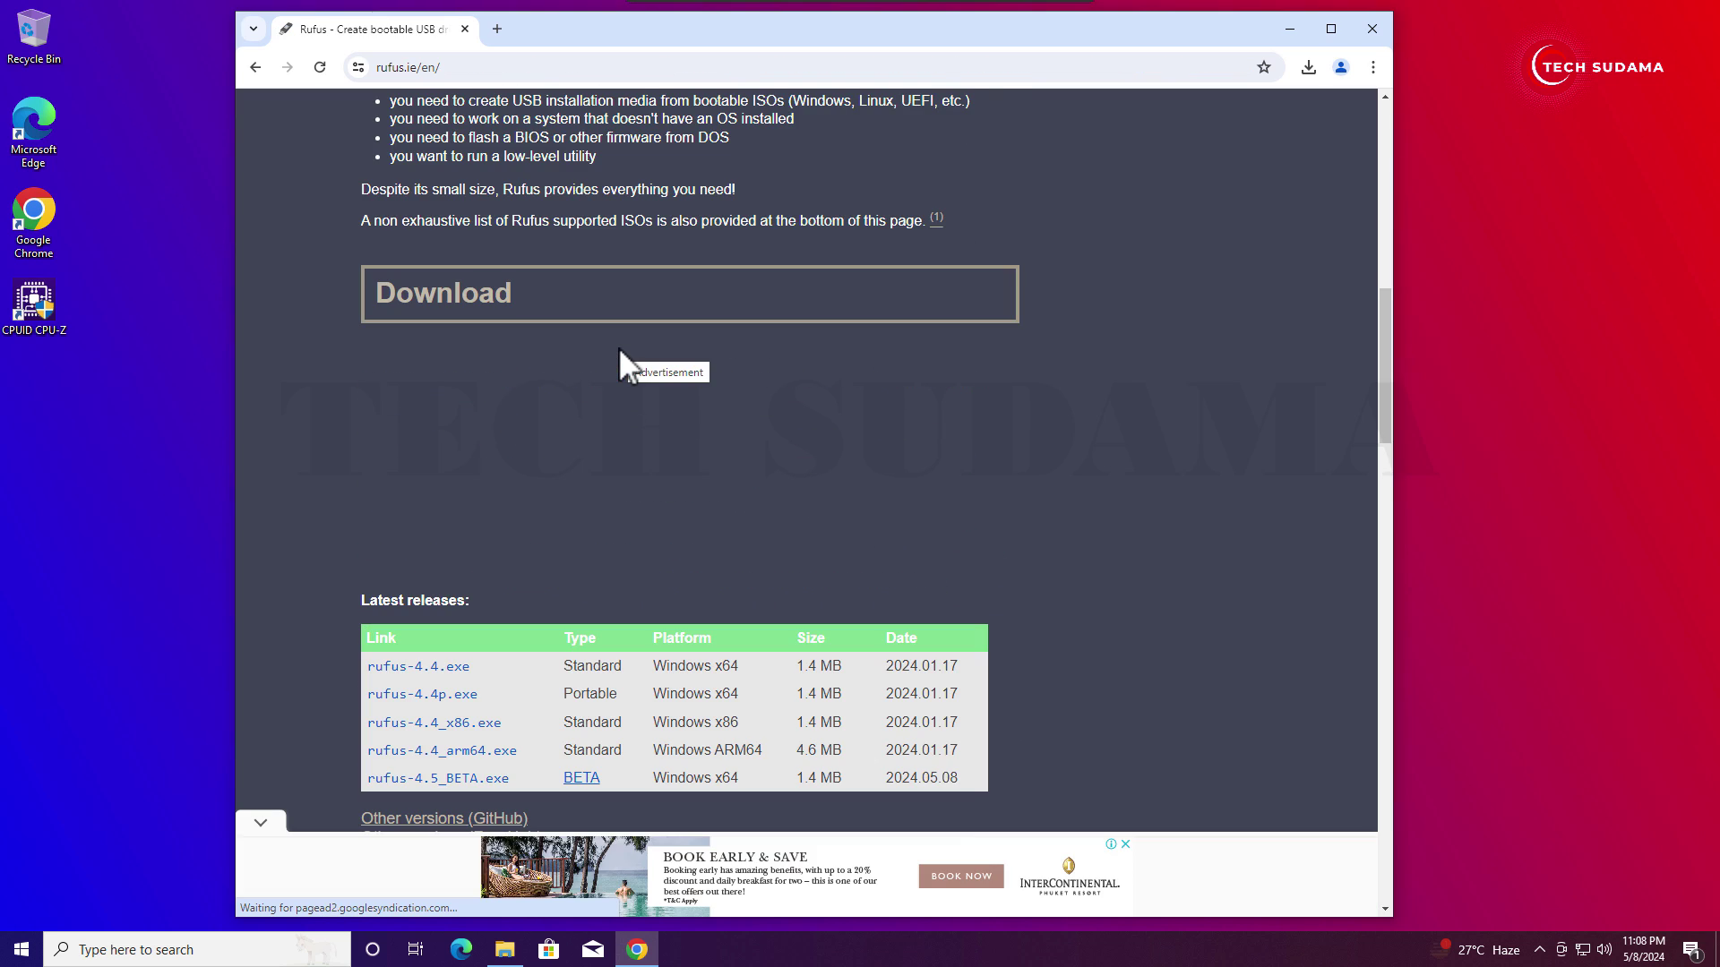
scroll(577, 385, "down", 3)
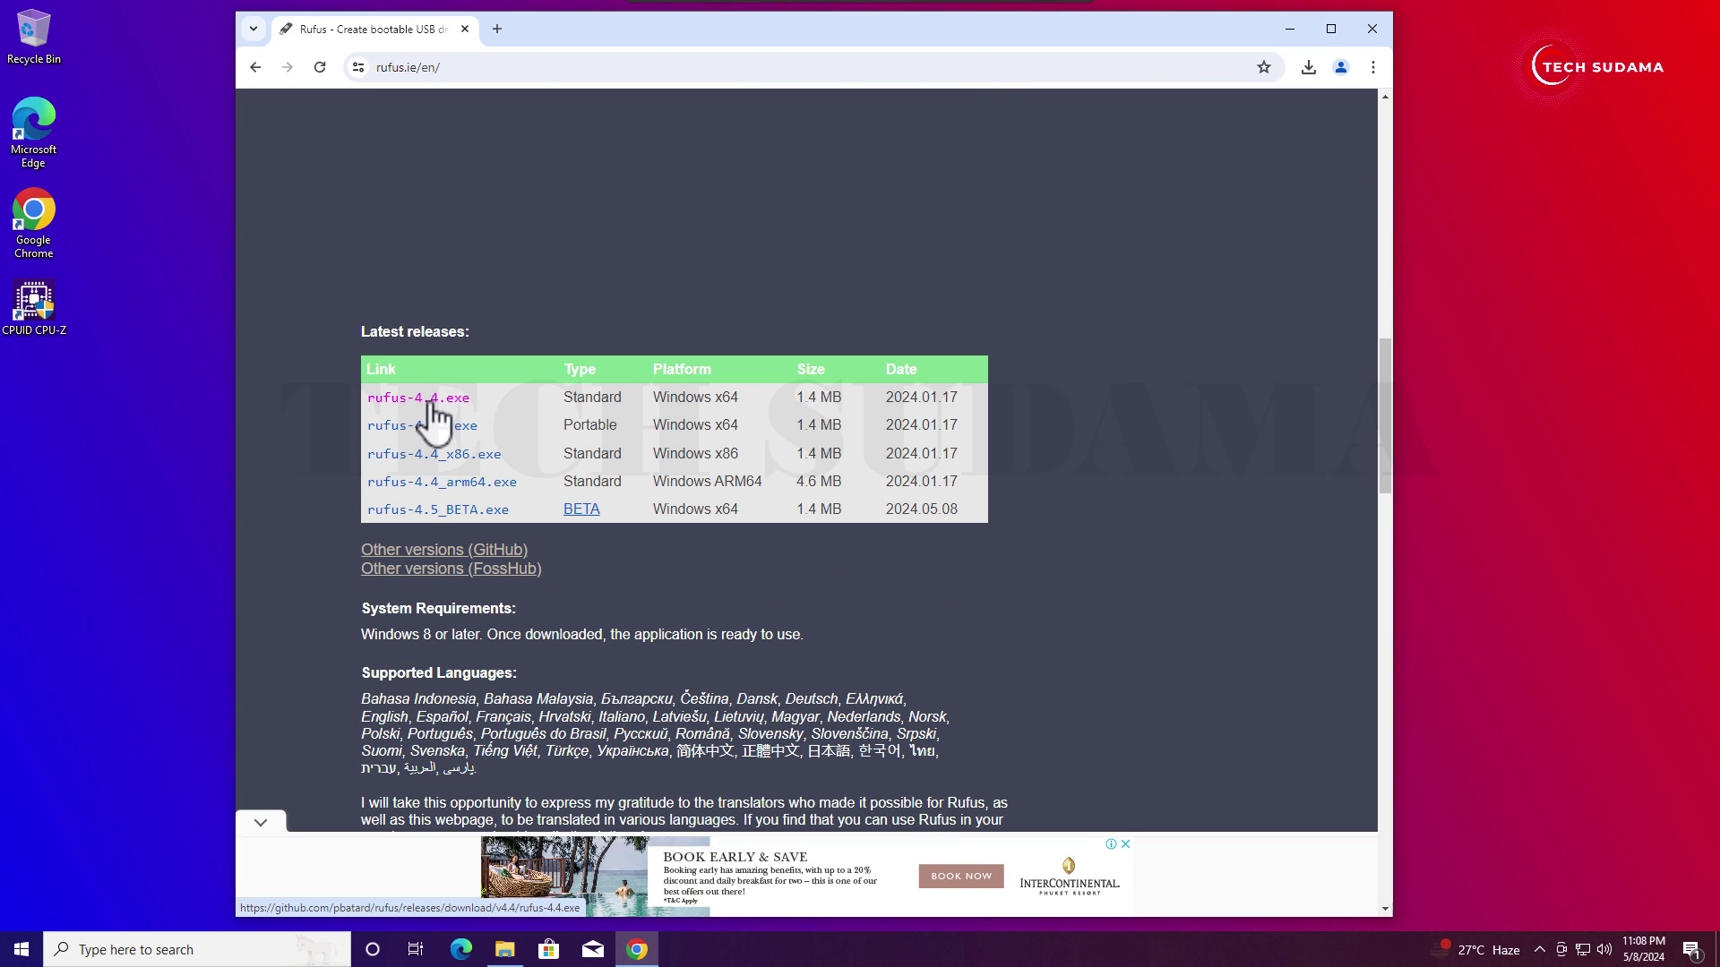
left_click(428, 403)
left_click(942, 311)
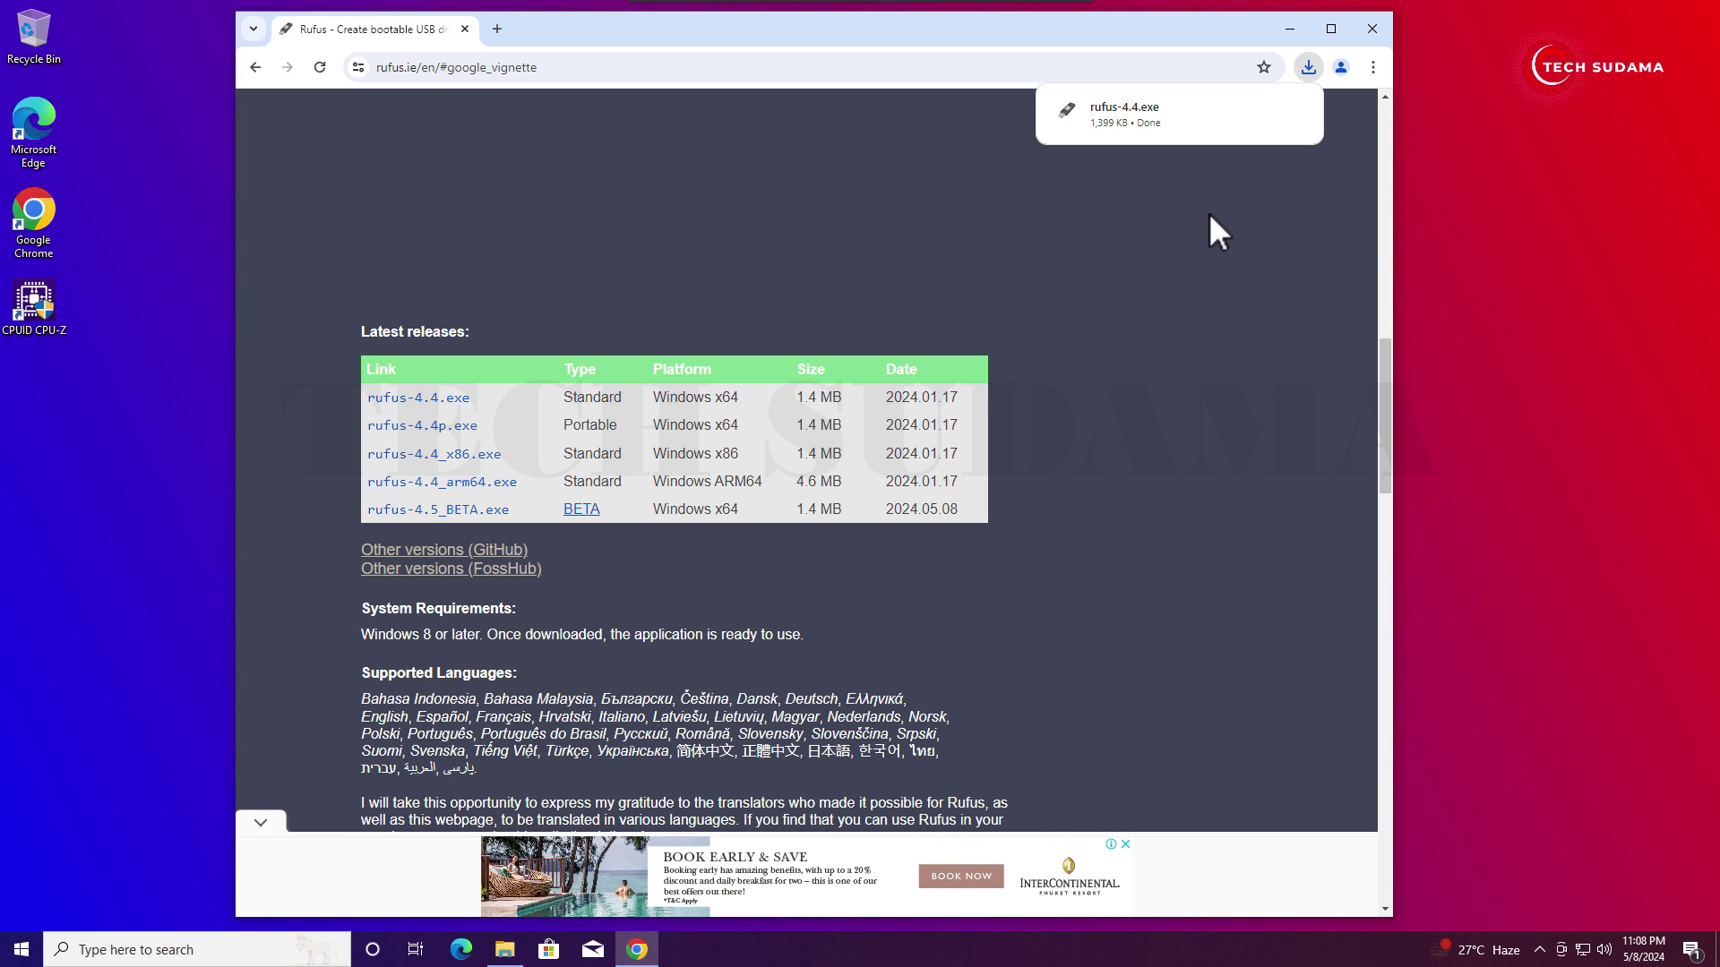
left_click(1372, 29)
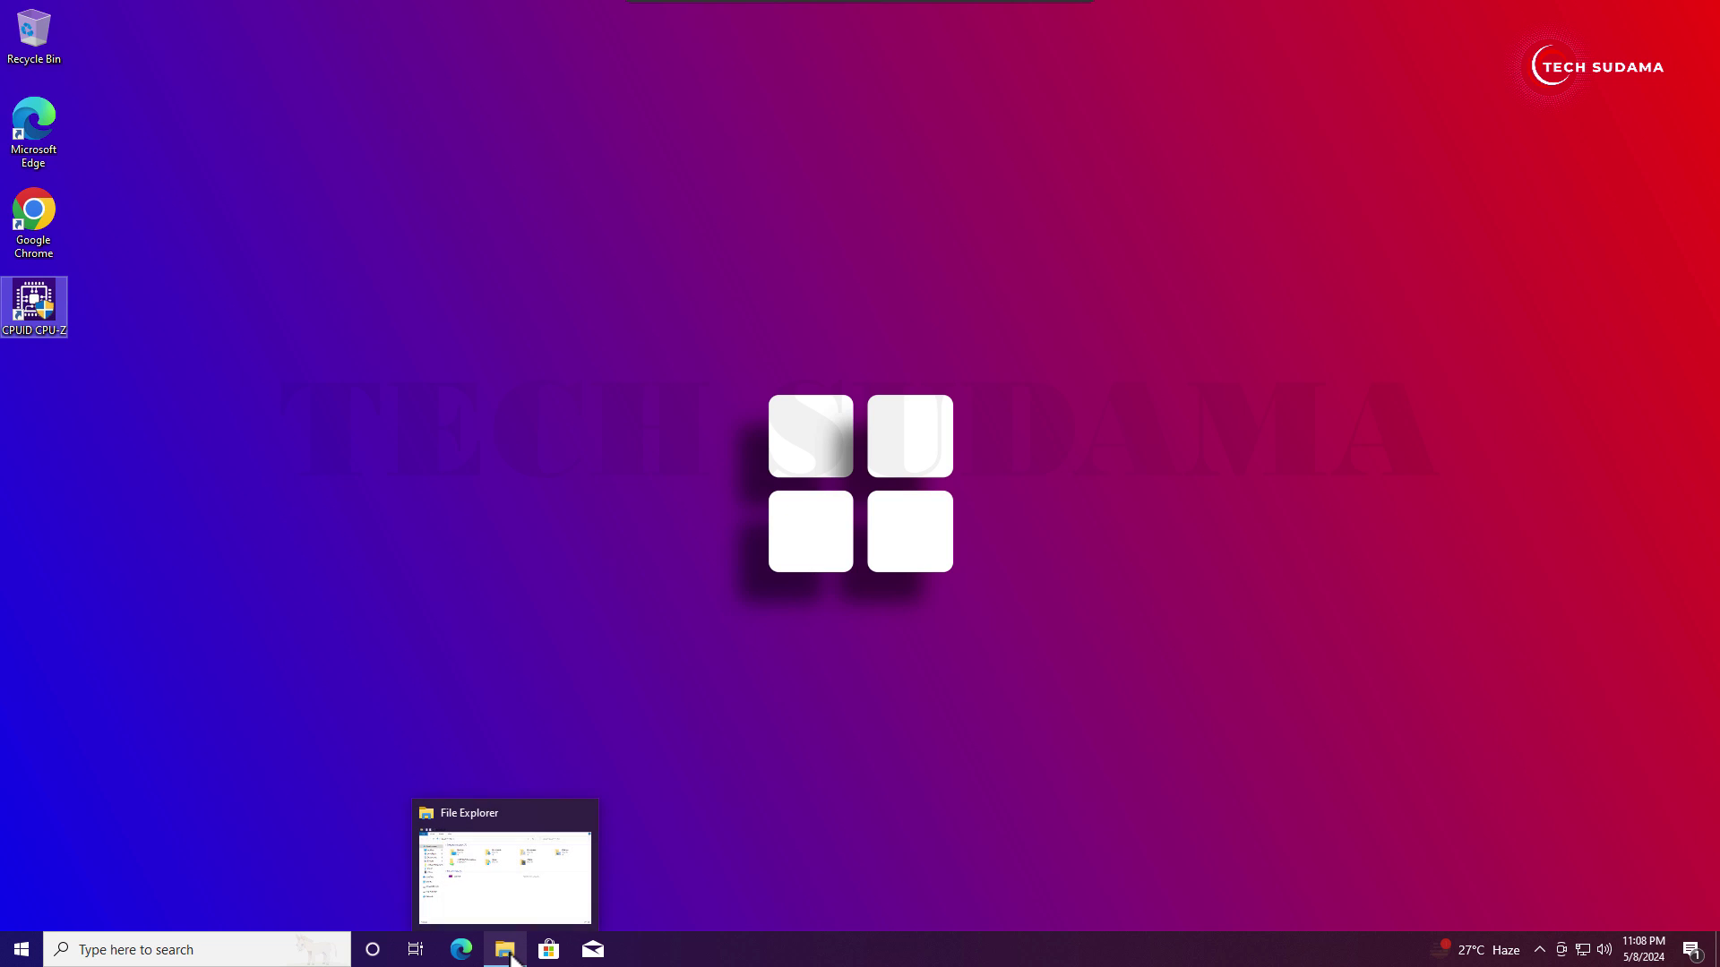
Launch rufus-4.4 from the Downloads folder in File Explorer.
left_click(507, 951)
left_click(536, 322)
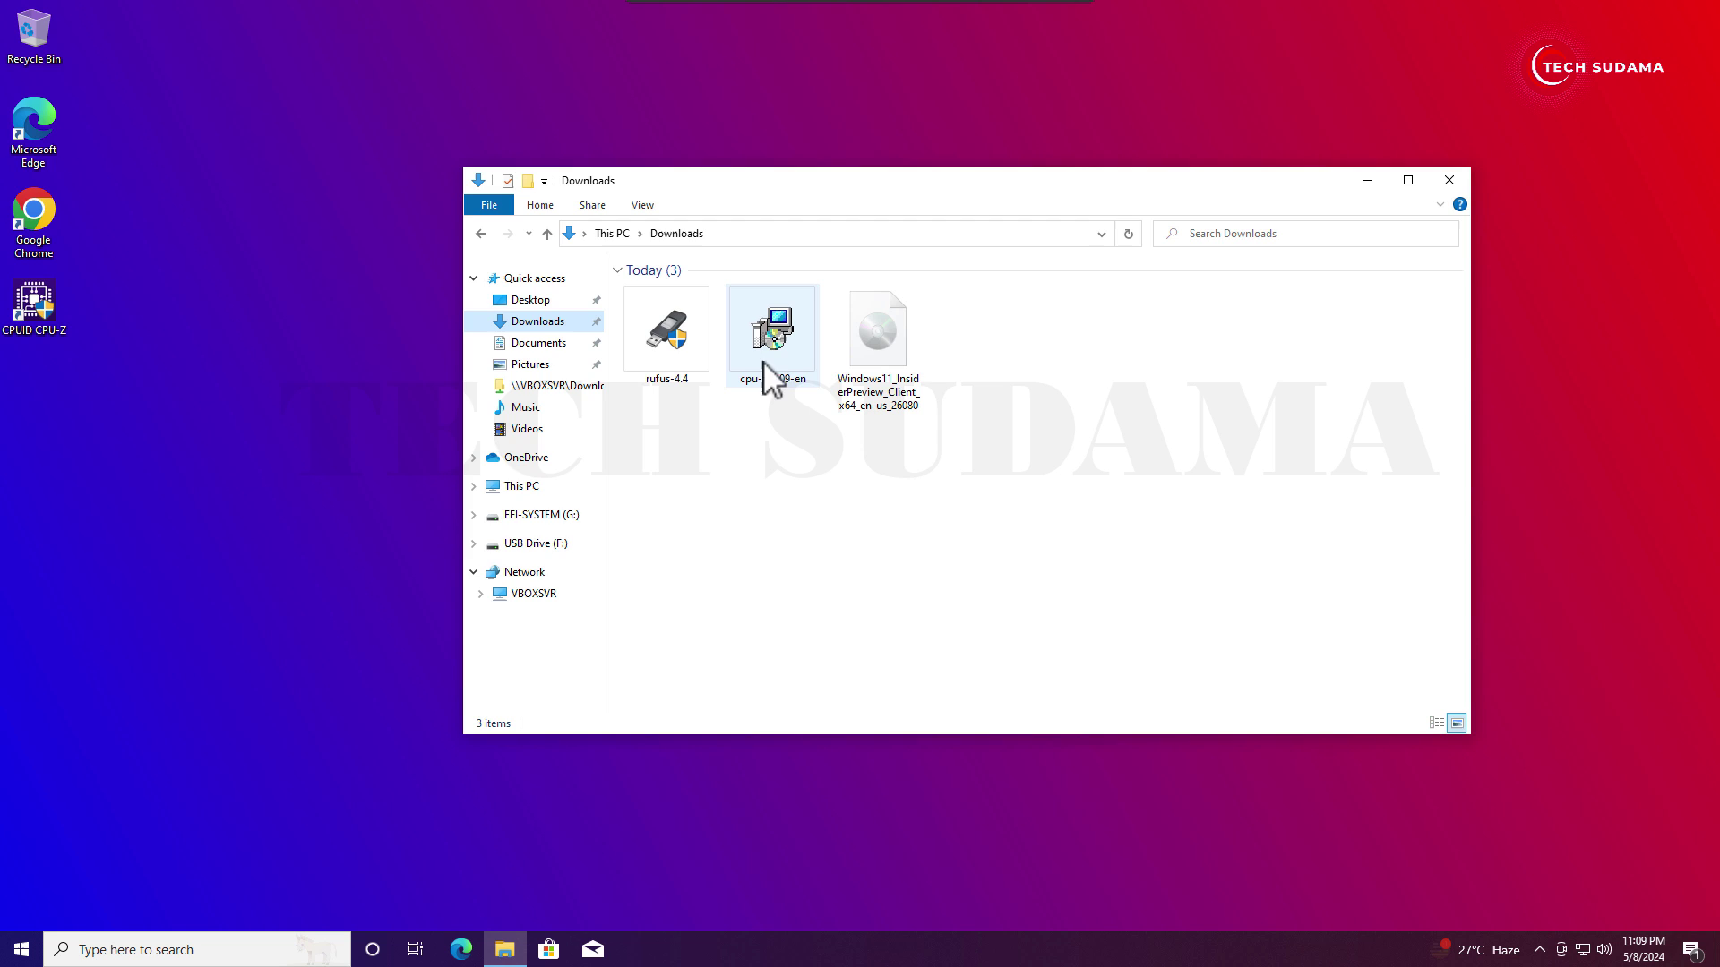
double_click(667, 340)
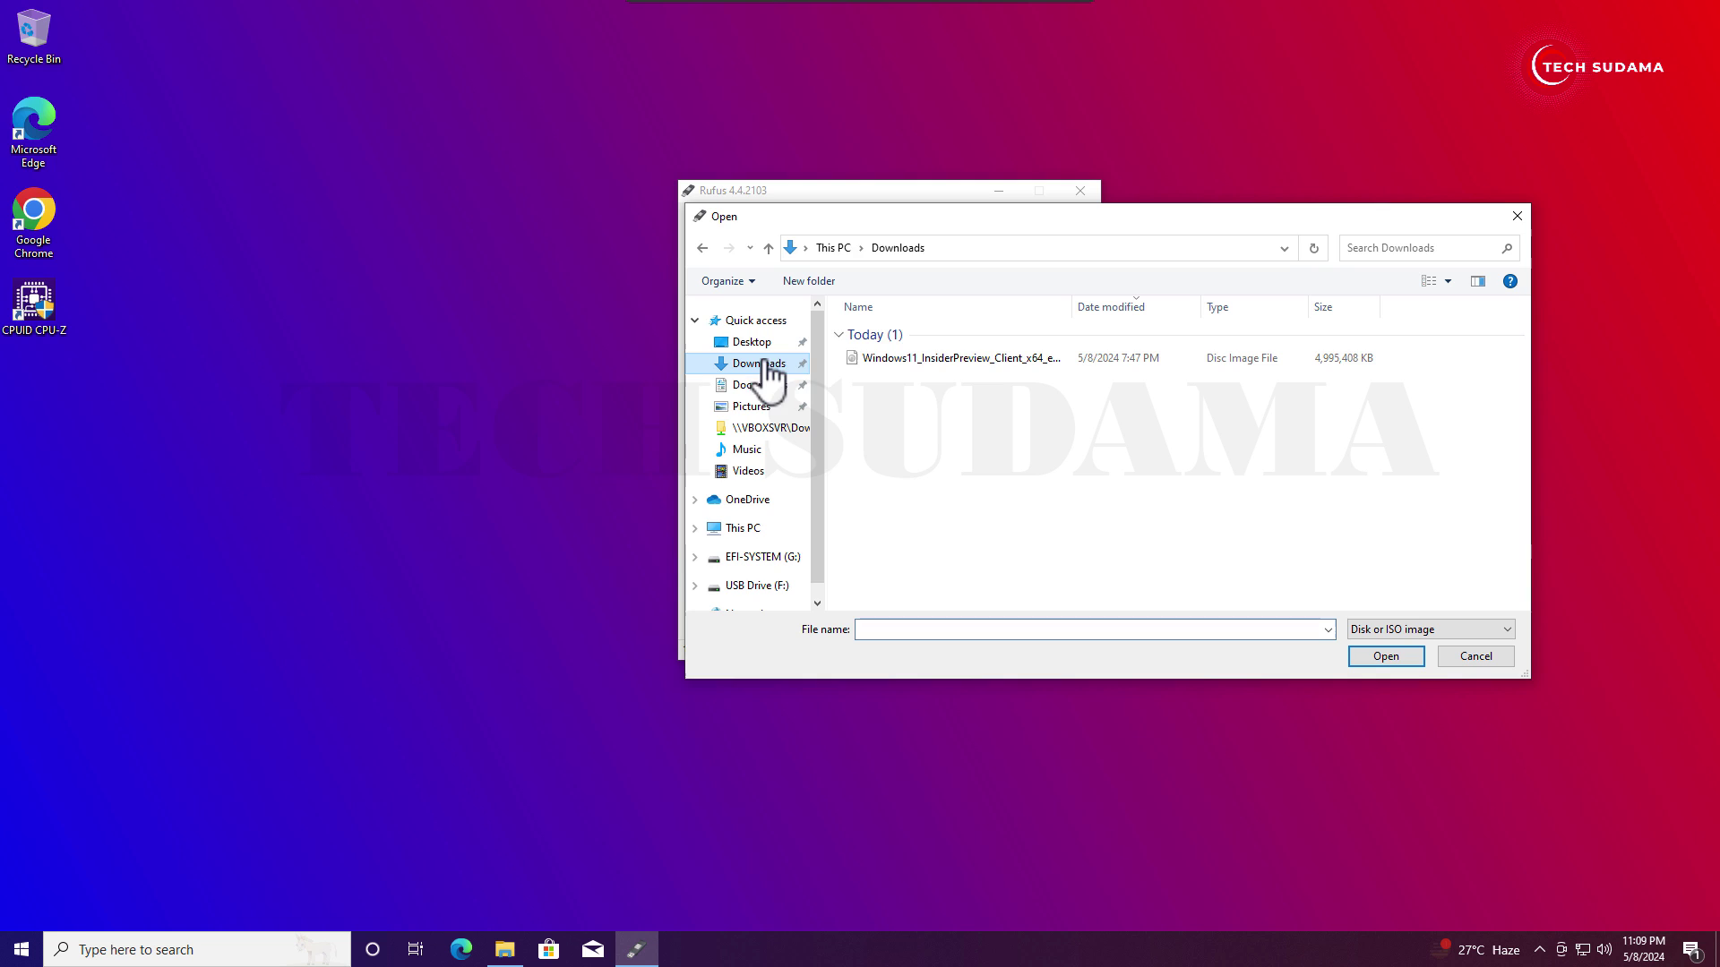
Load Windows11_InsiderPreview_Client_x64_en-us_26080.iso as the boot image, keeping the GPT partition scheme.
left_click(948, 359)
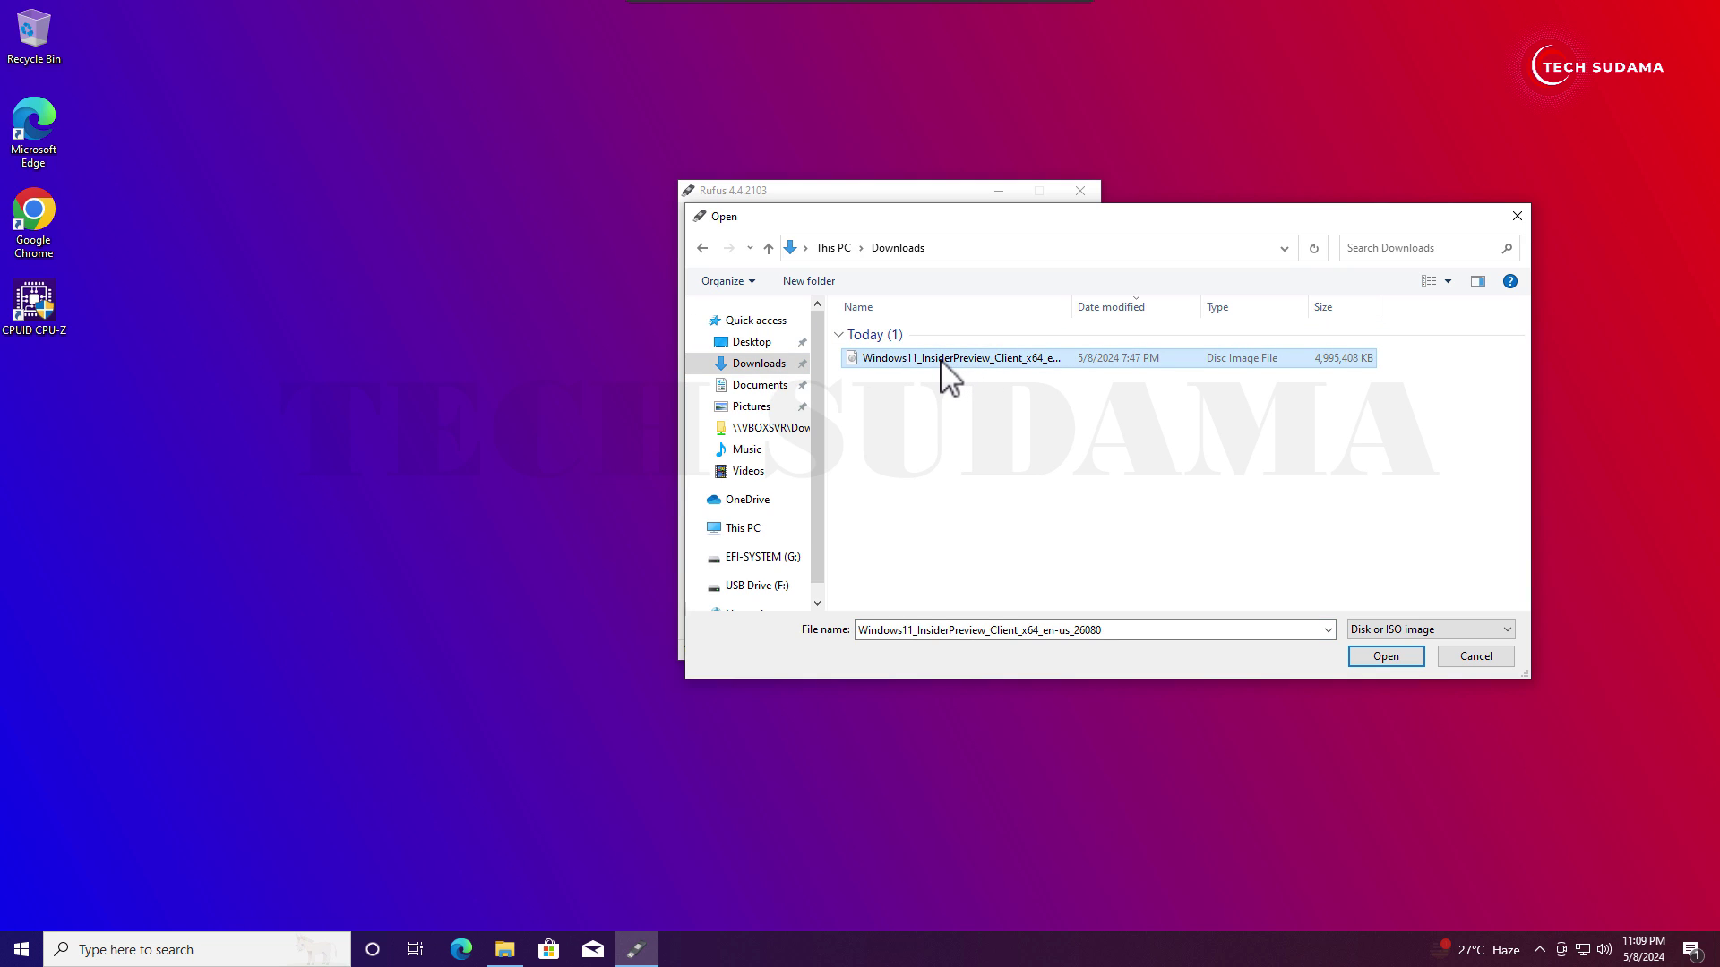
left_click(1386, 656)
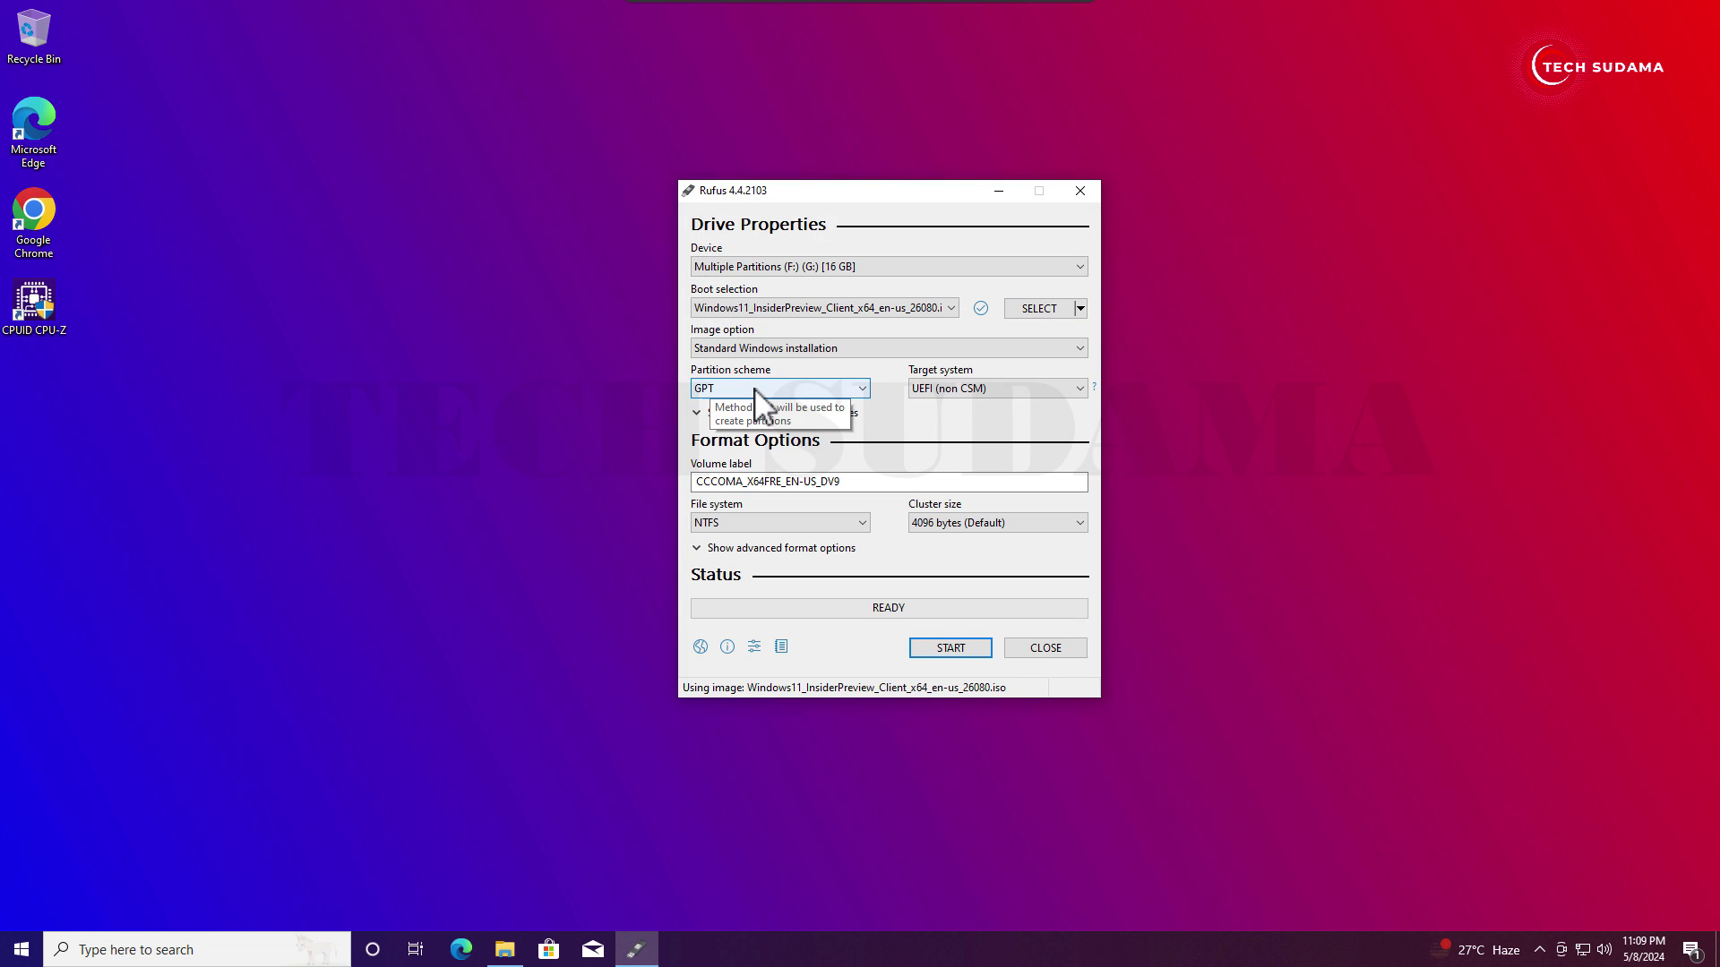
left_click(755, 389)
left_click(727, 417)
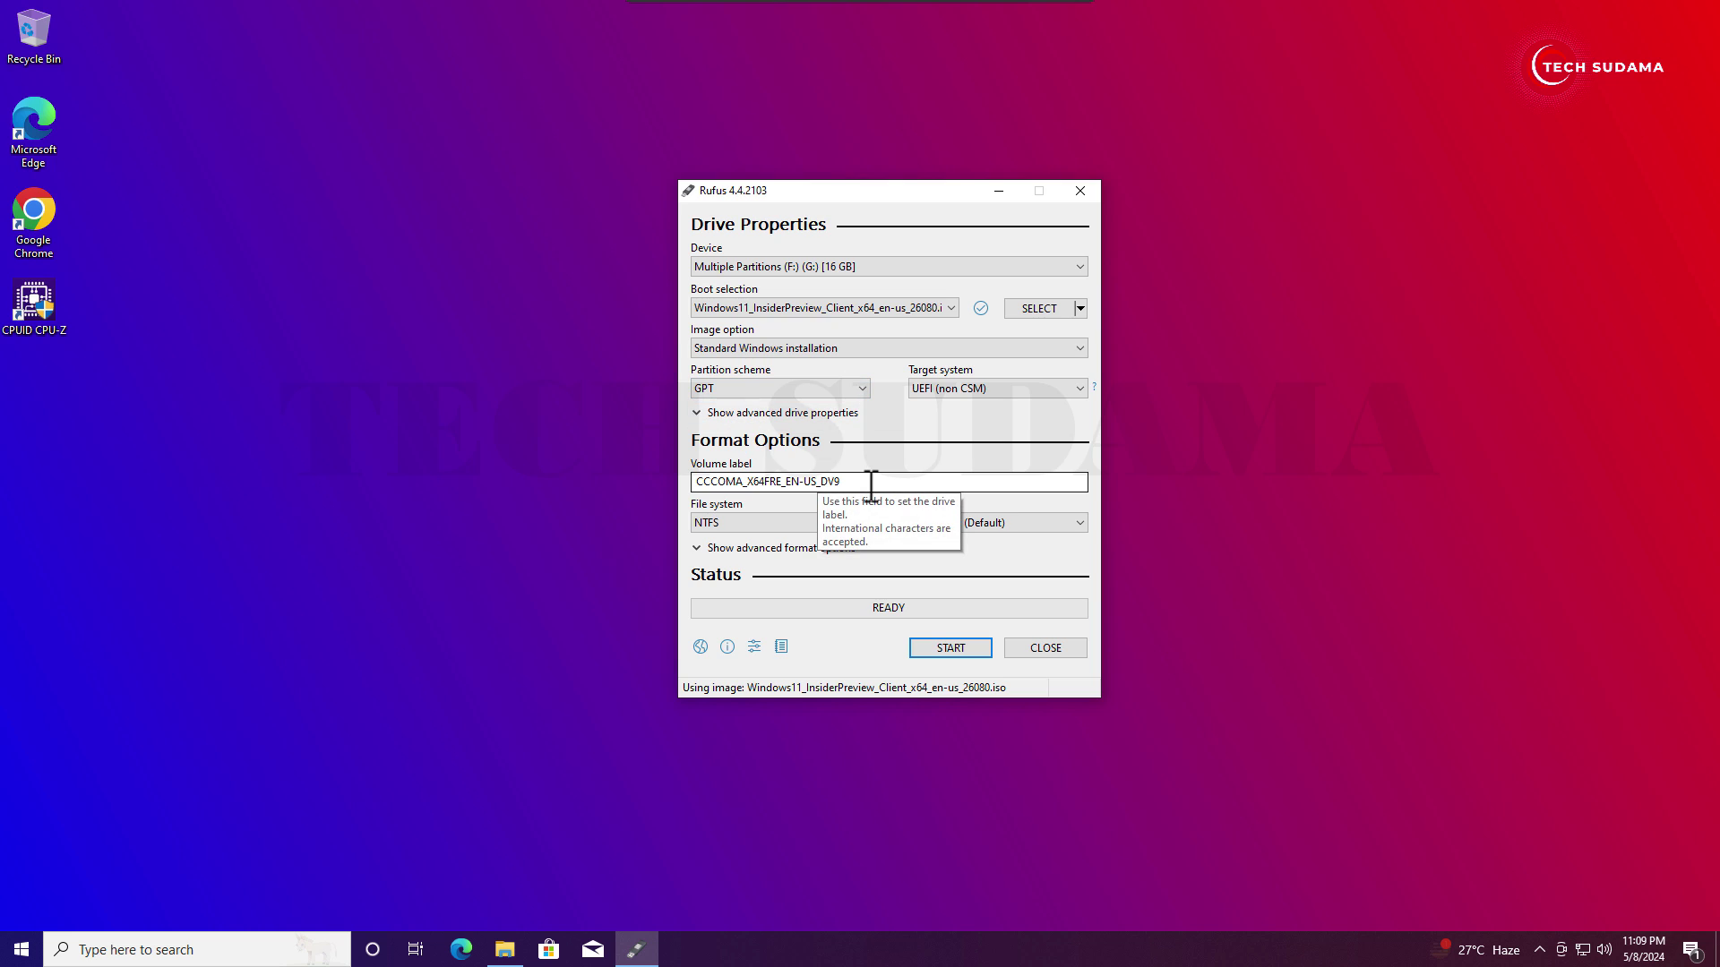
double_click(837, 481)
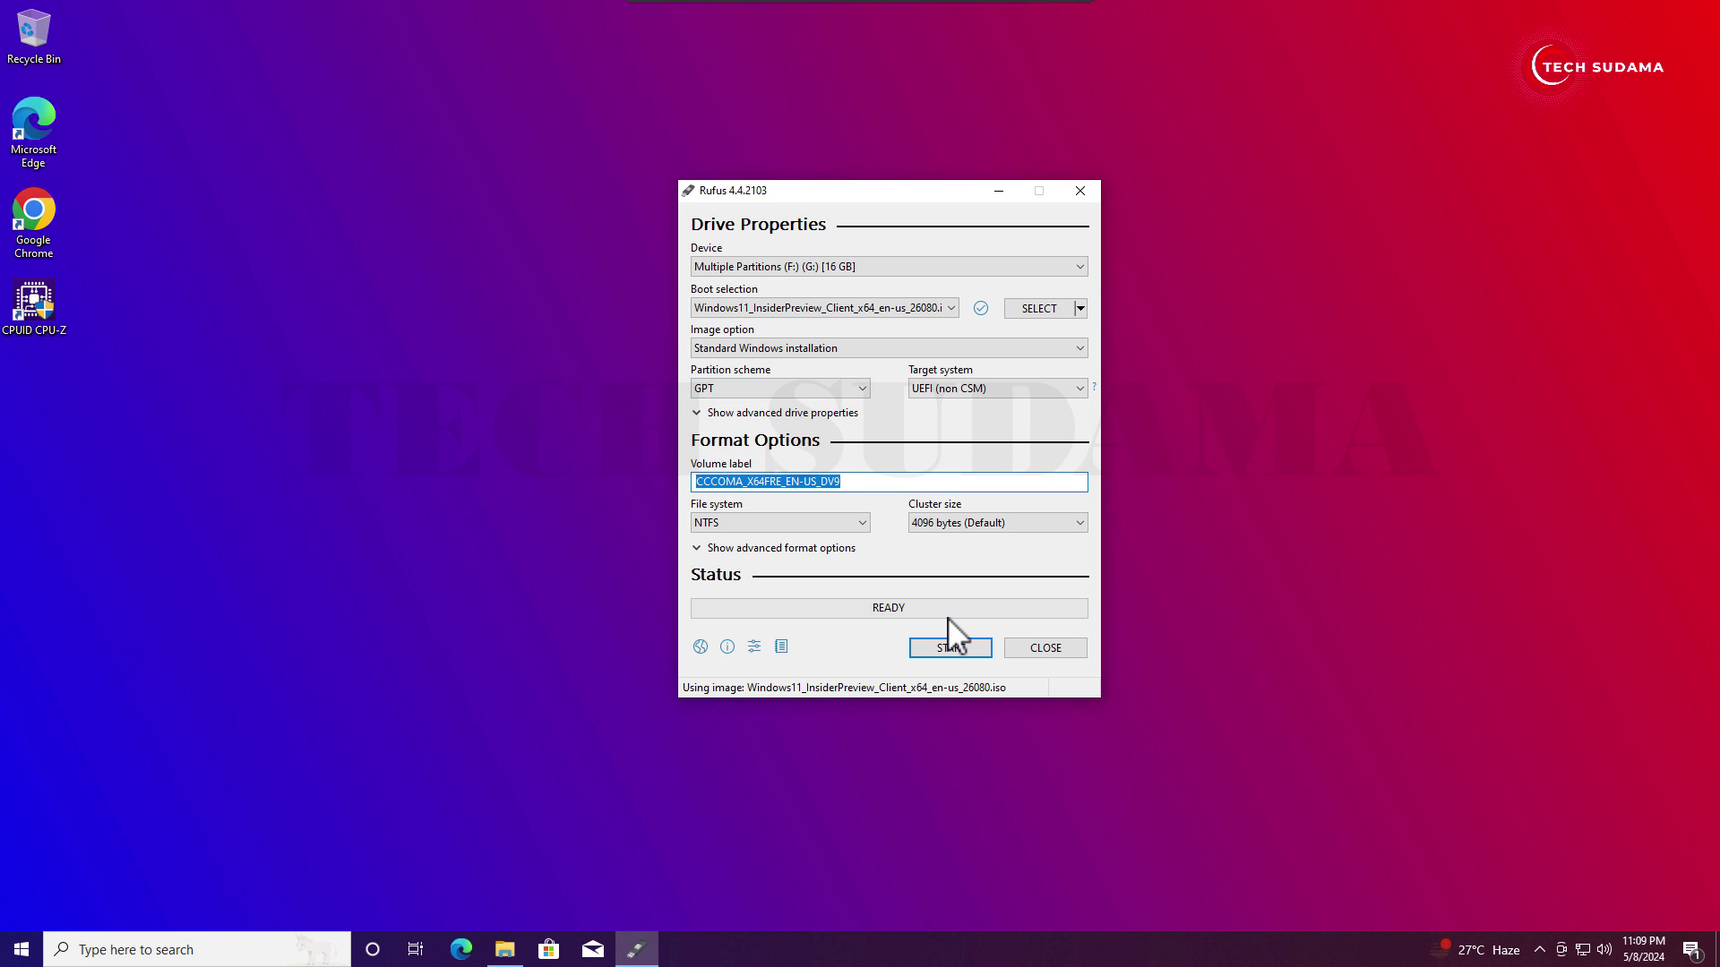
Start the write with 'Create a local account' (default username) and 'Set regional options' enabled.
left_click(958, 647)
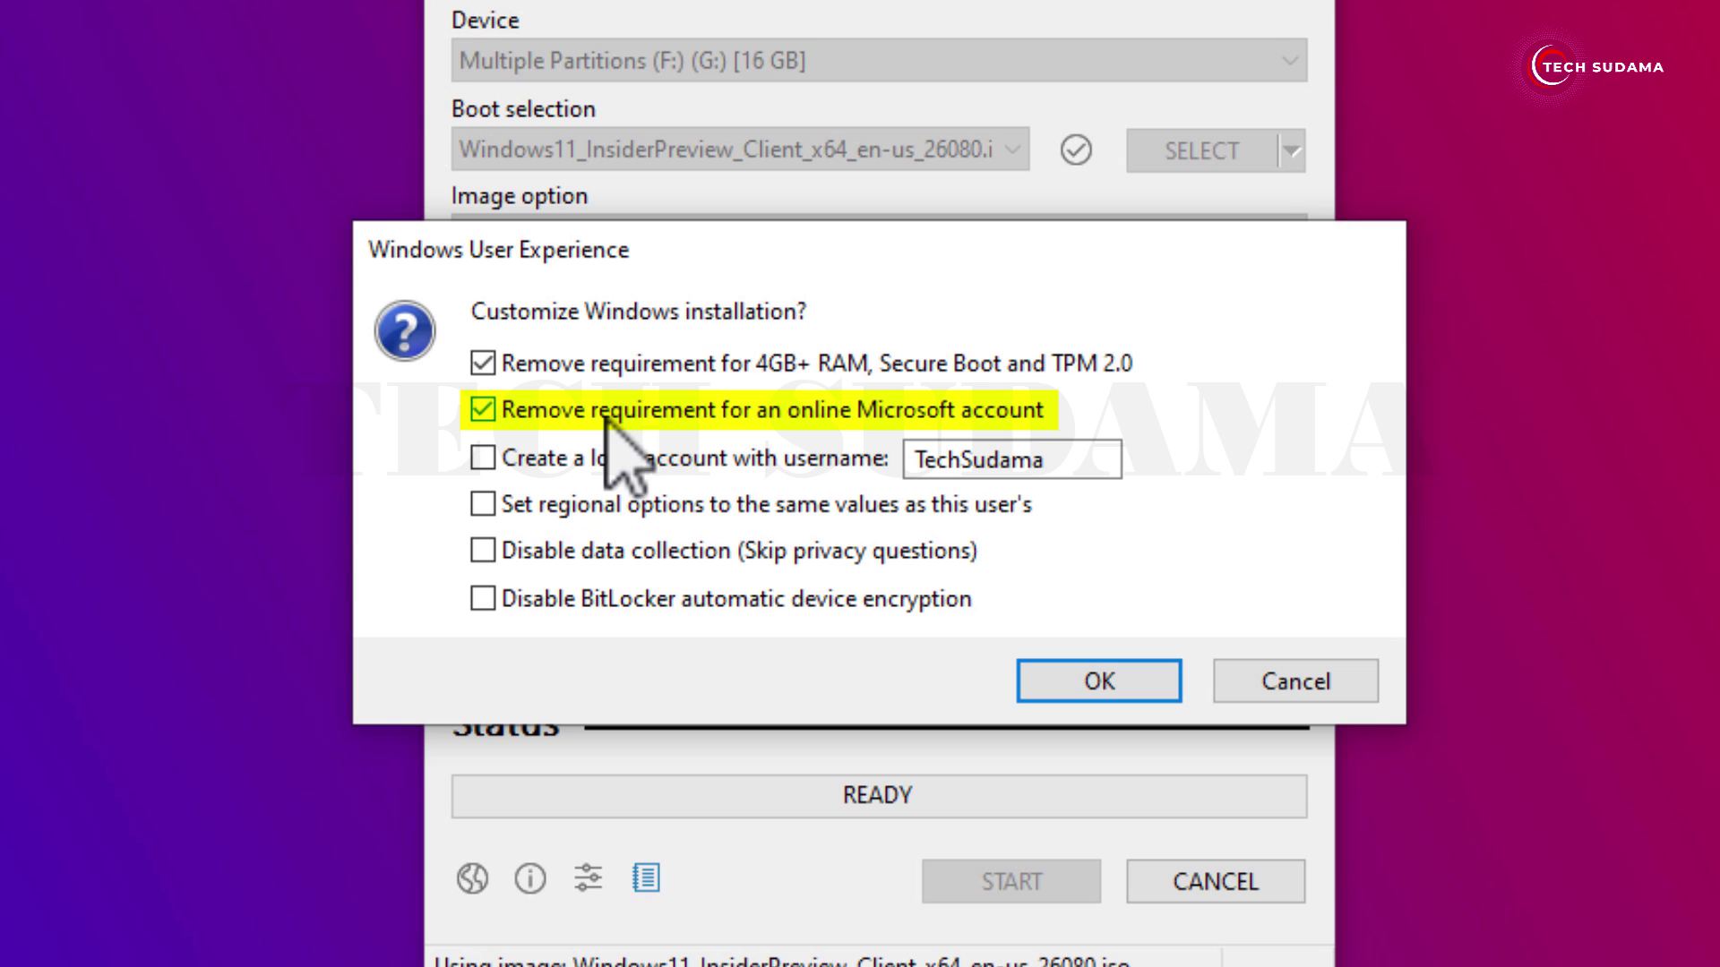
left_click(491, 458)
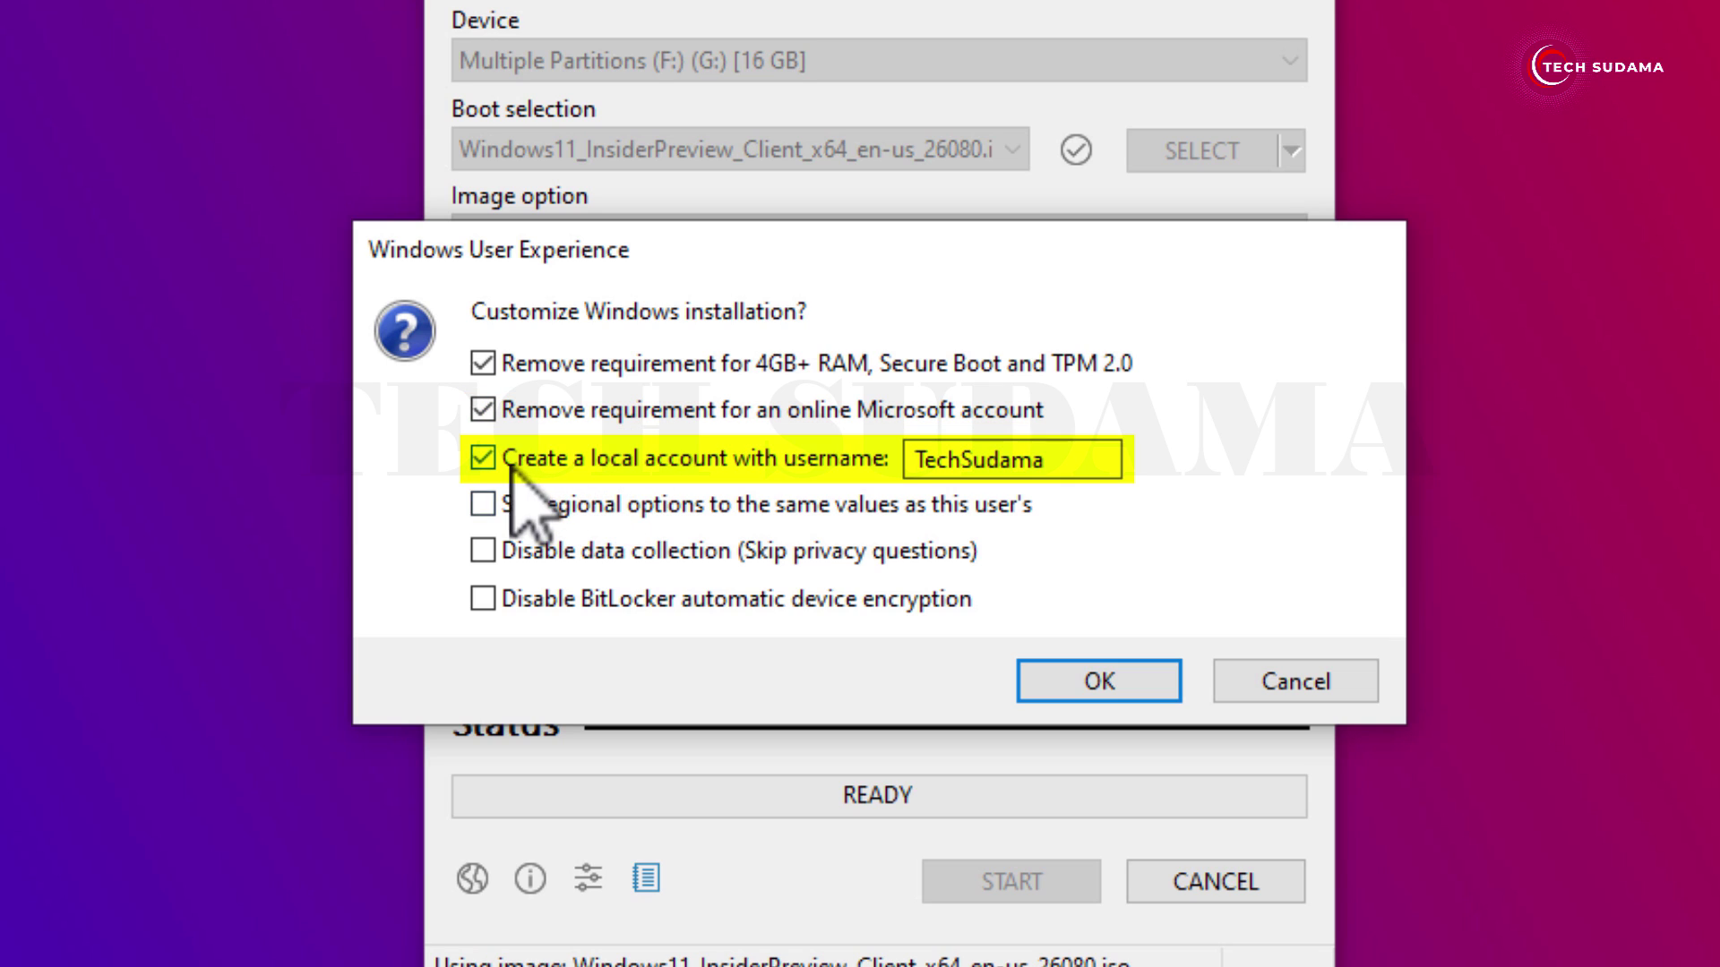
double_click(1073, 458)
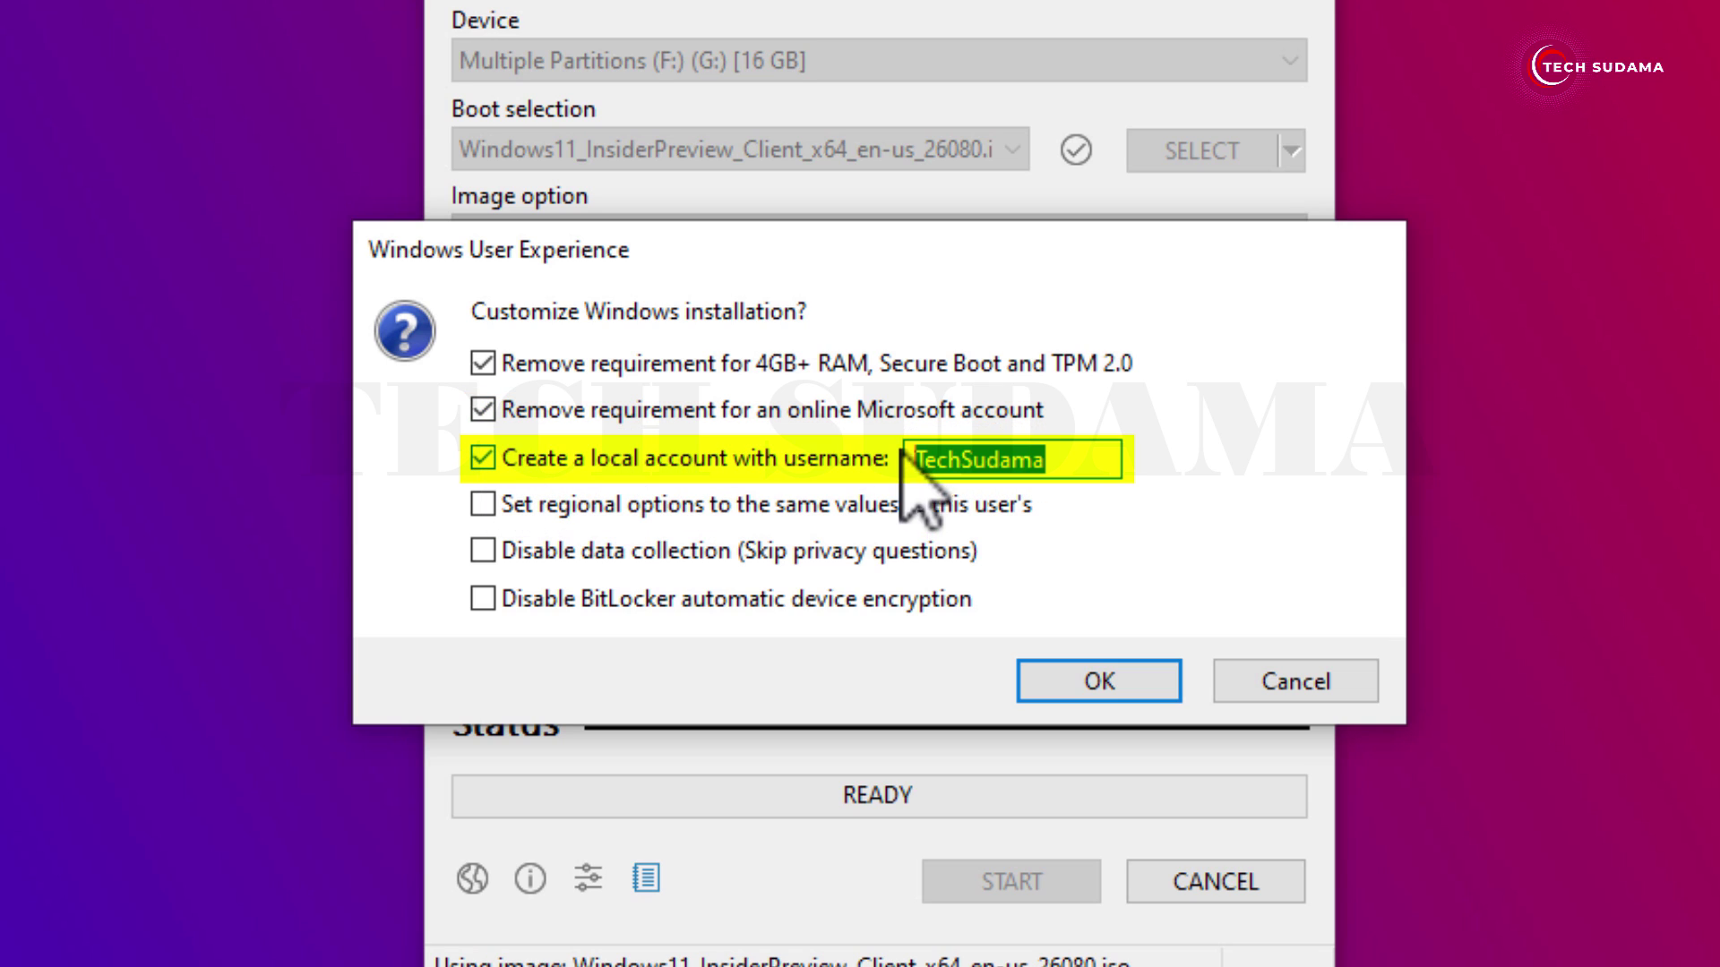
left_click(1041, 462)
left_click_drag(1041, 461, 917, 464)
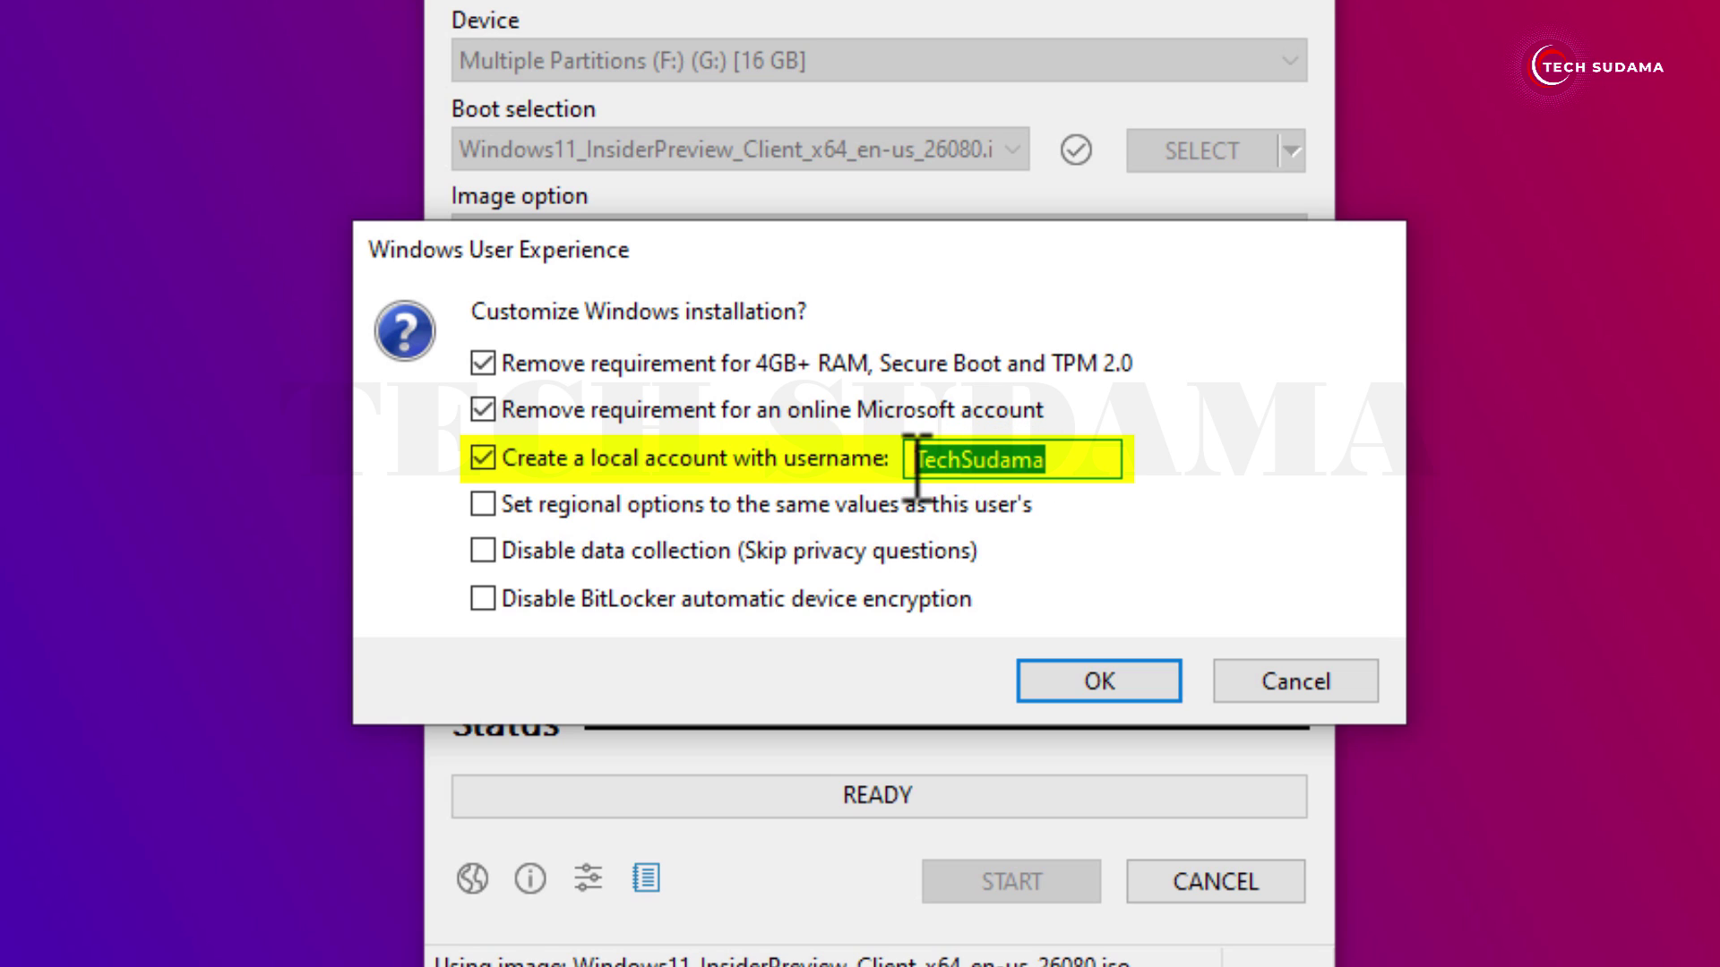
left_click(1069, 465)
left_click(488, 504)
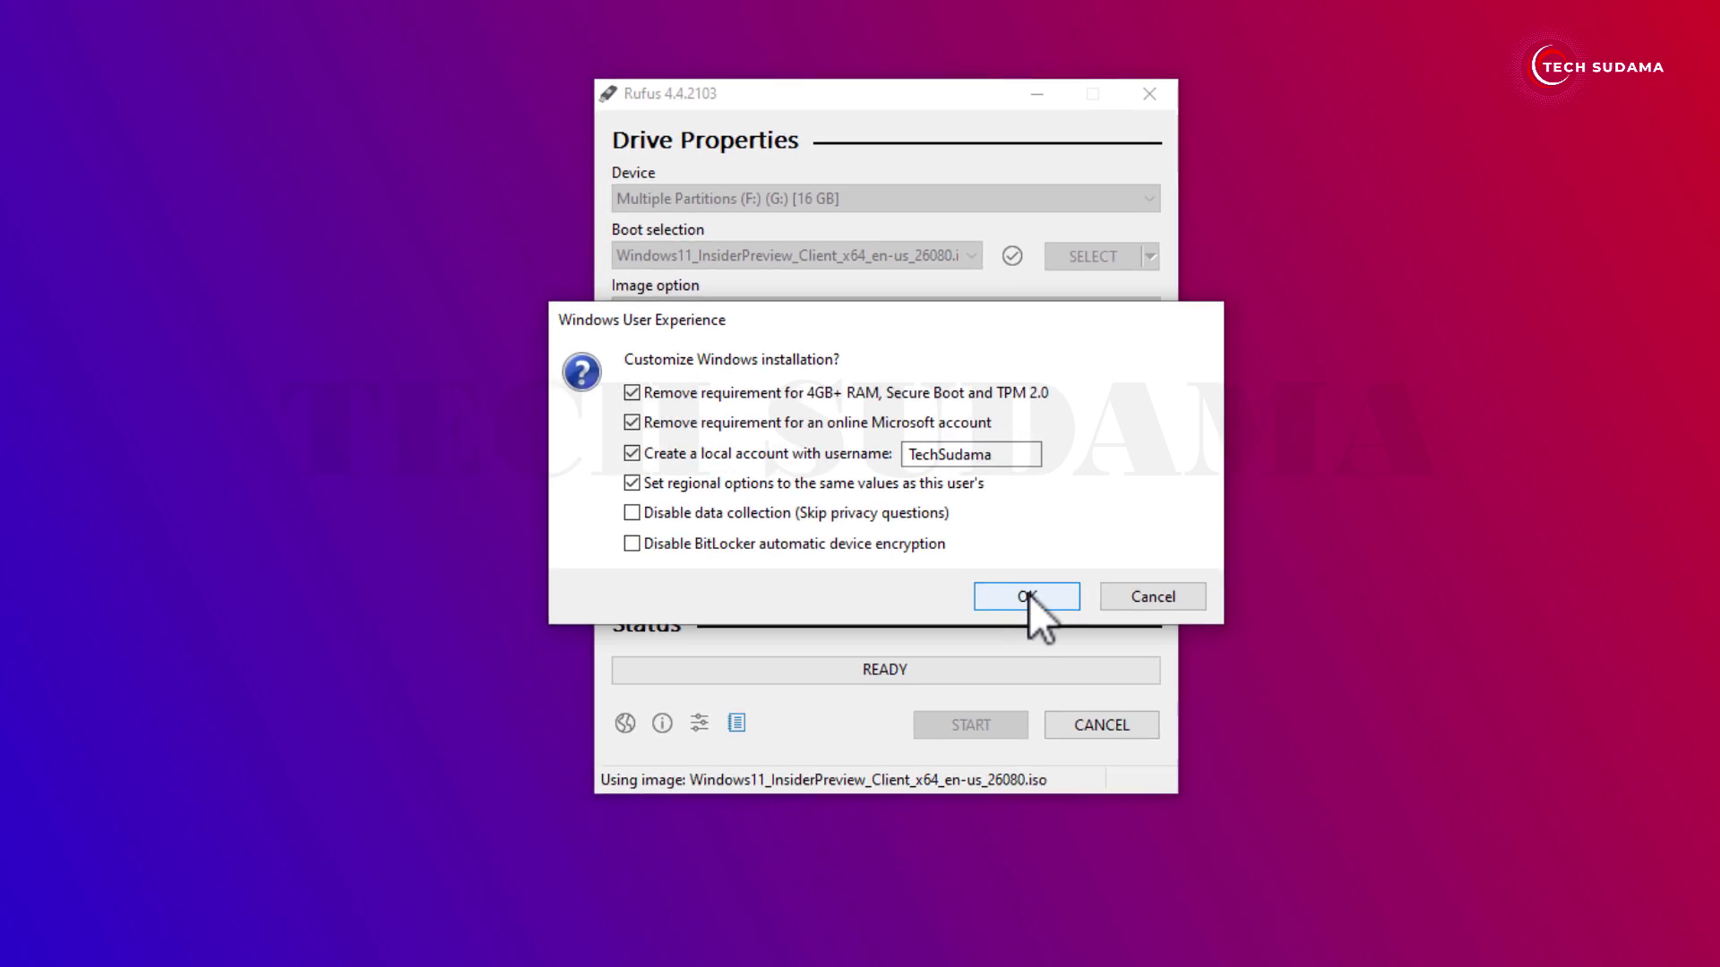
left_click(1029, 594)
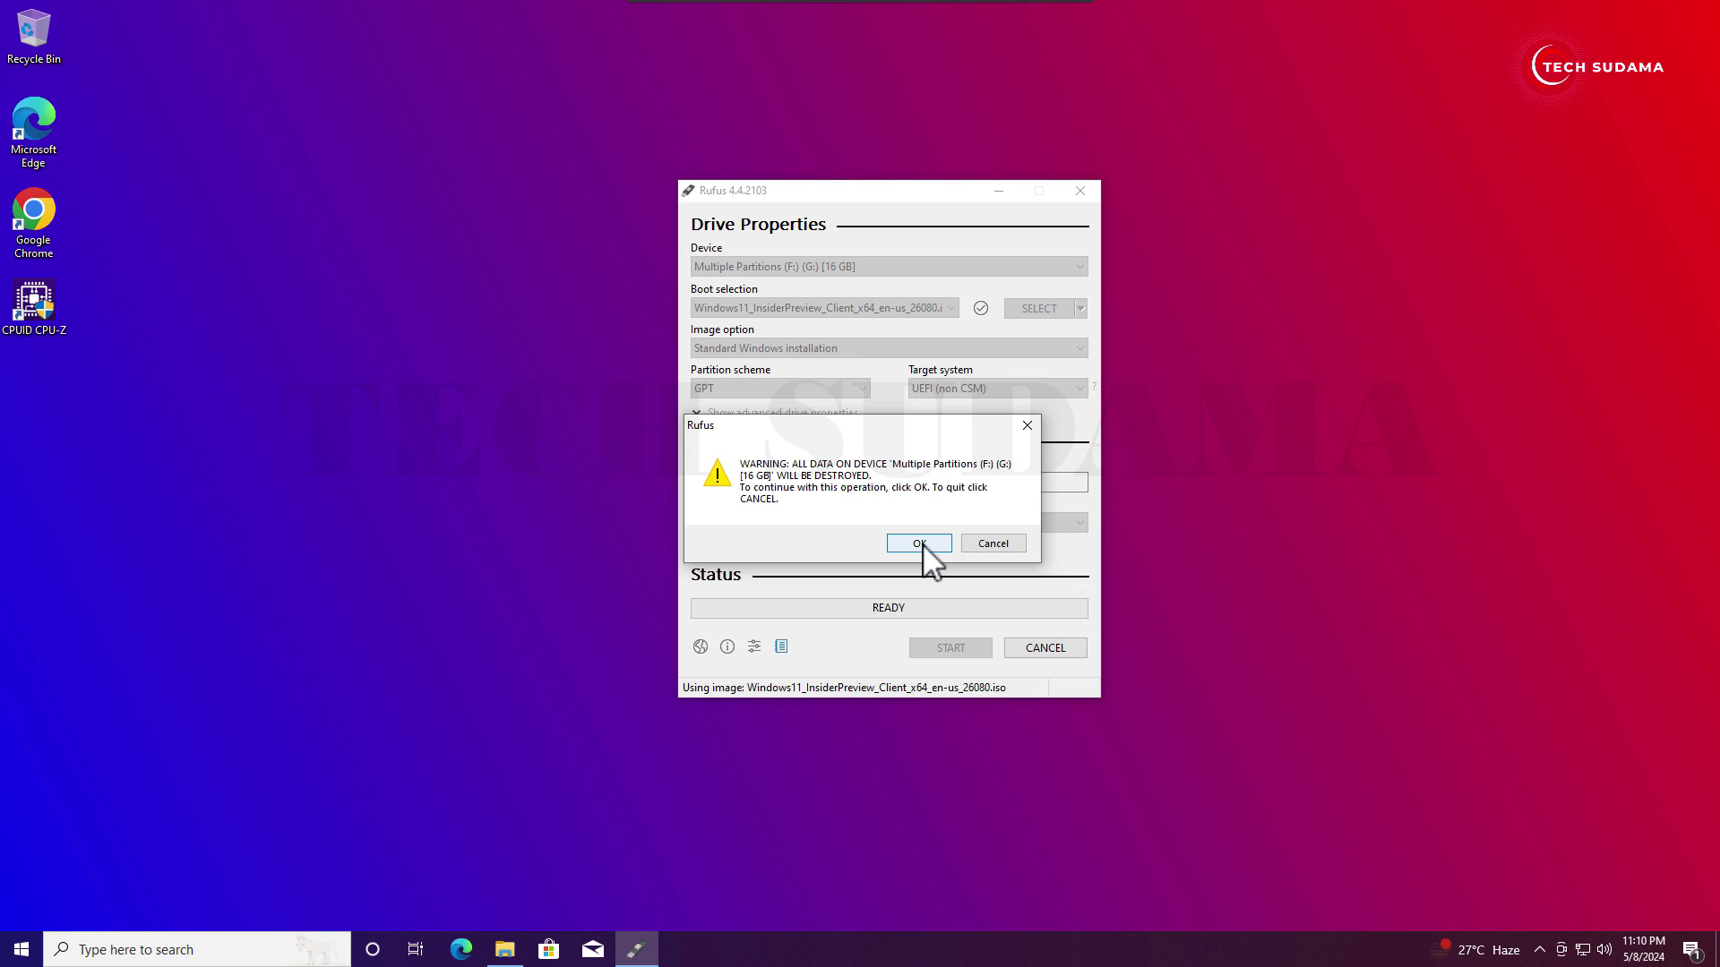
Accept the data-erase and partitions prompts, close Rufus when done, and restart via Start.
left_click(919, 544)
left_click(922, 546)
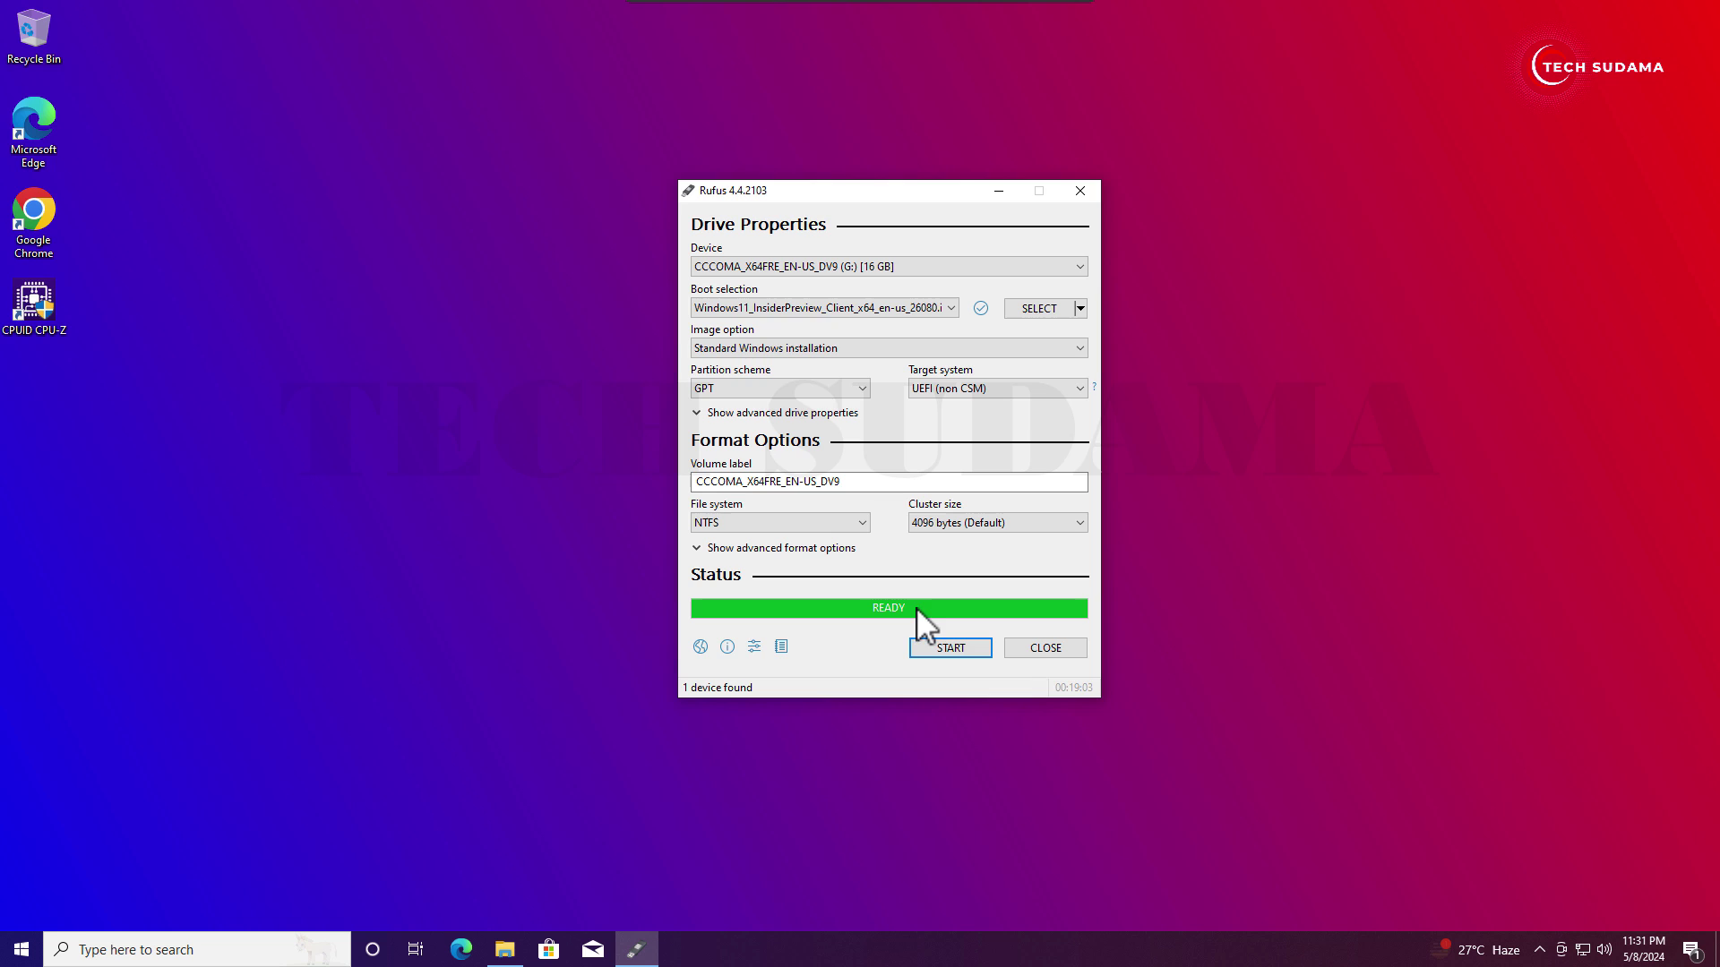
left_click(1040, 648)
left_click(21, 950)
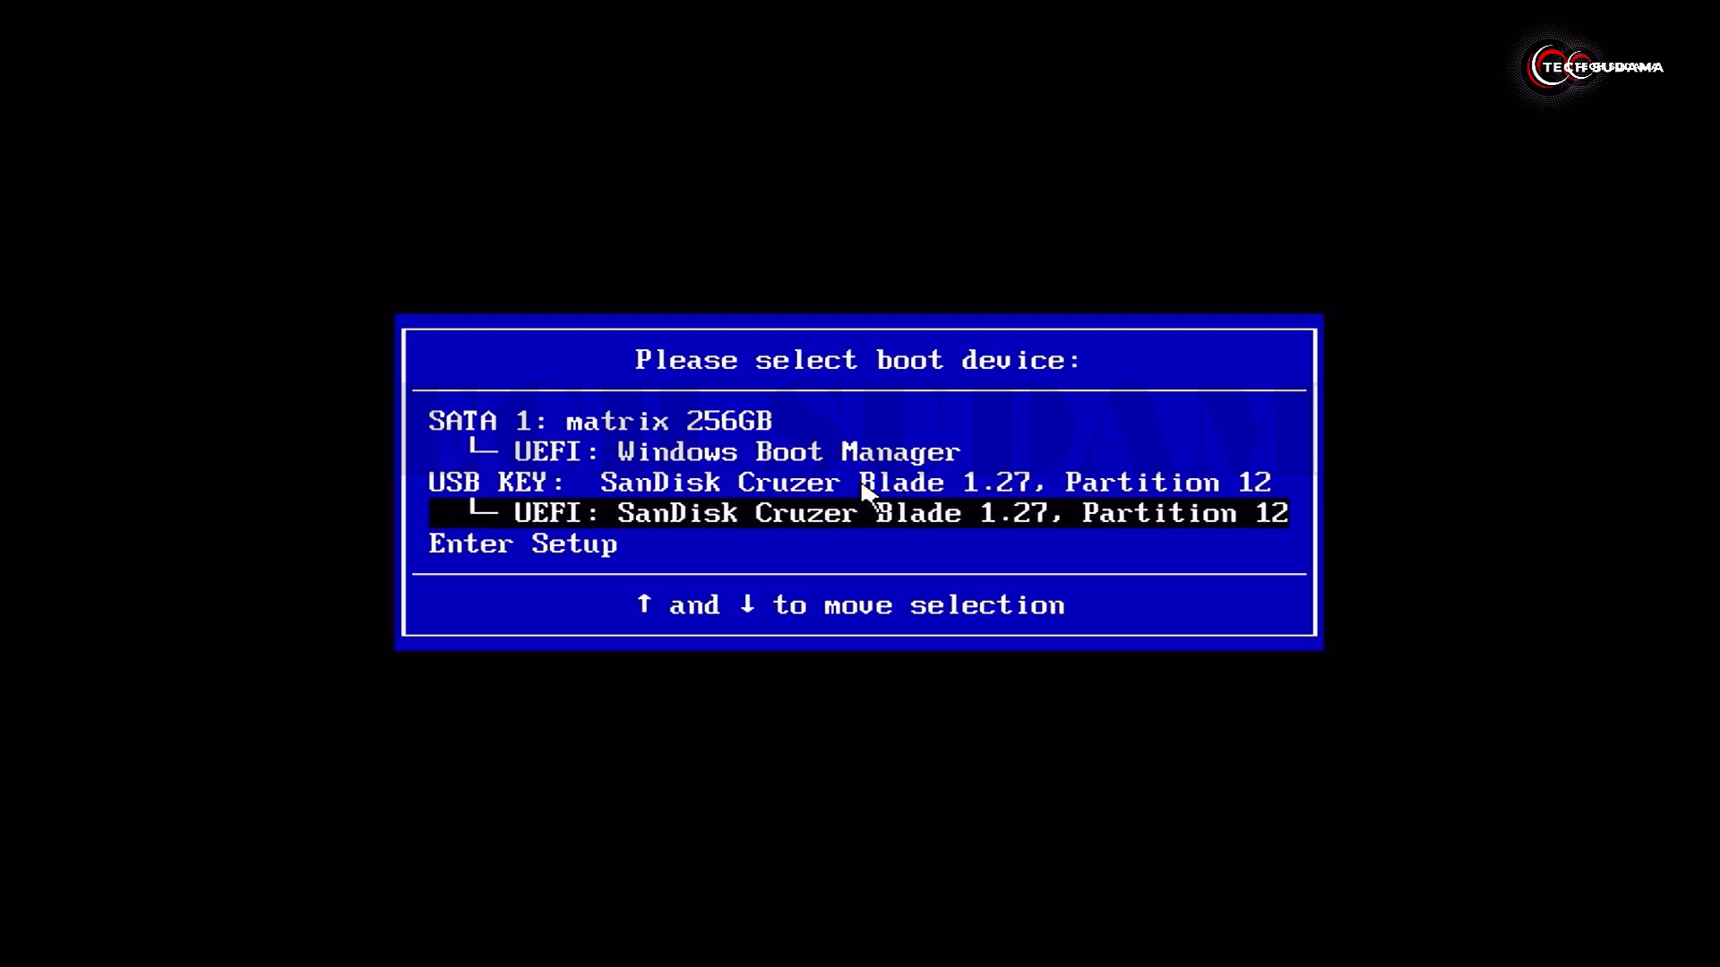
Boot Setup from the USB, keeping English (United States) and the US keyboard.
key("Return")
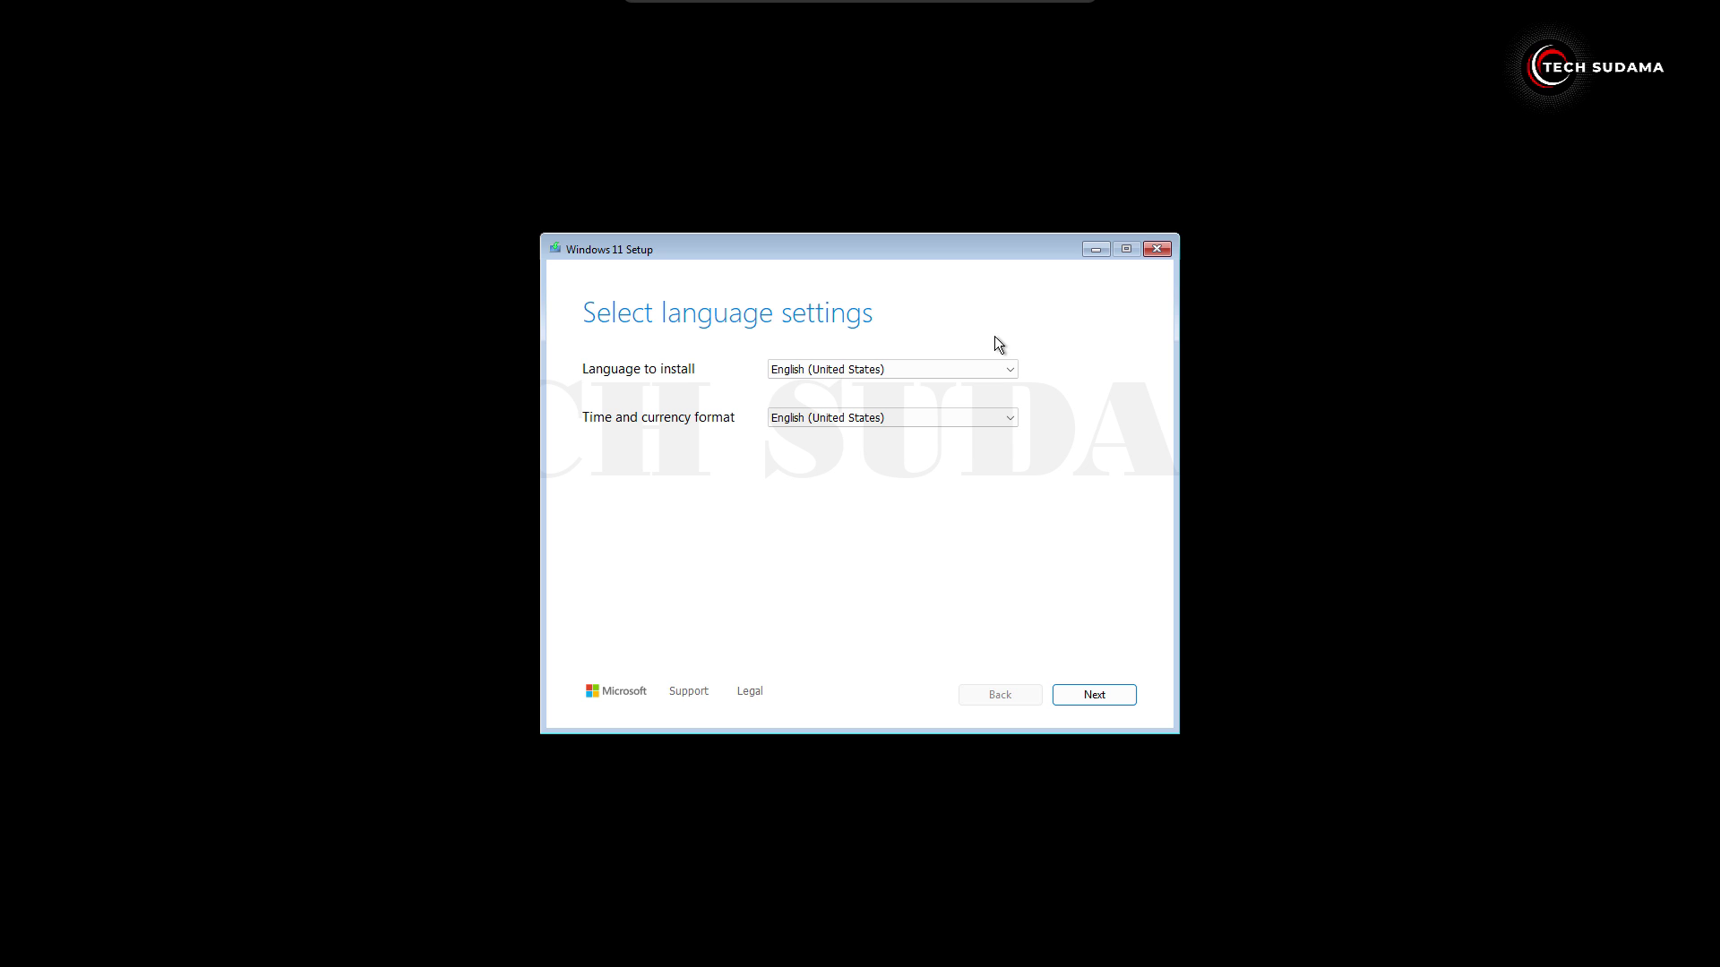
left_click(1092, 698)
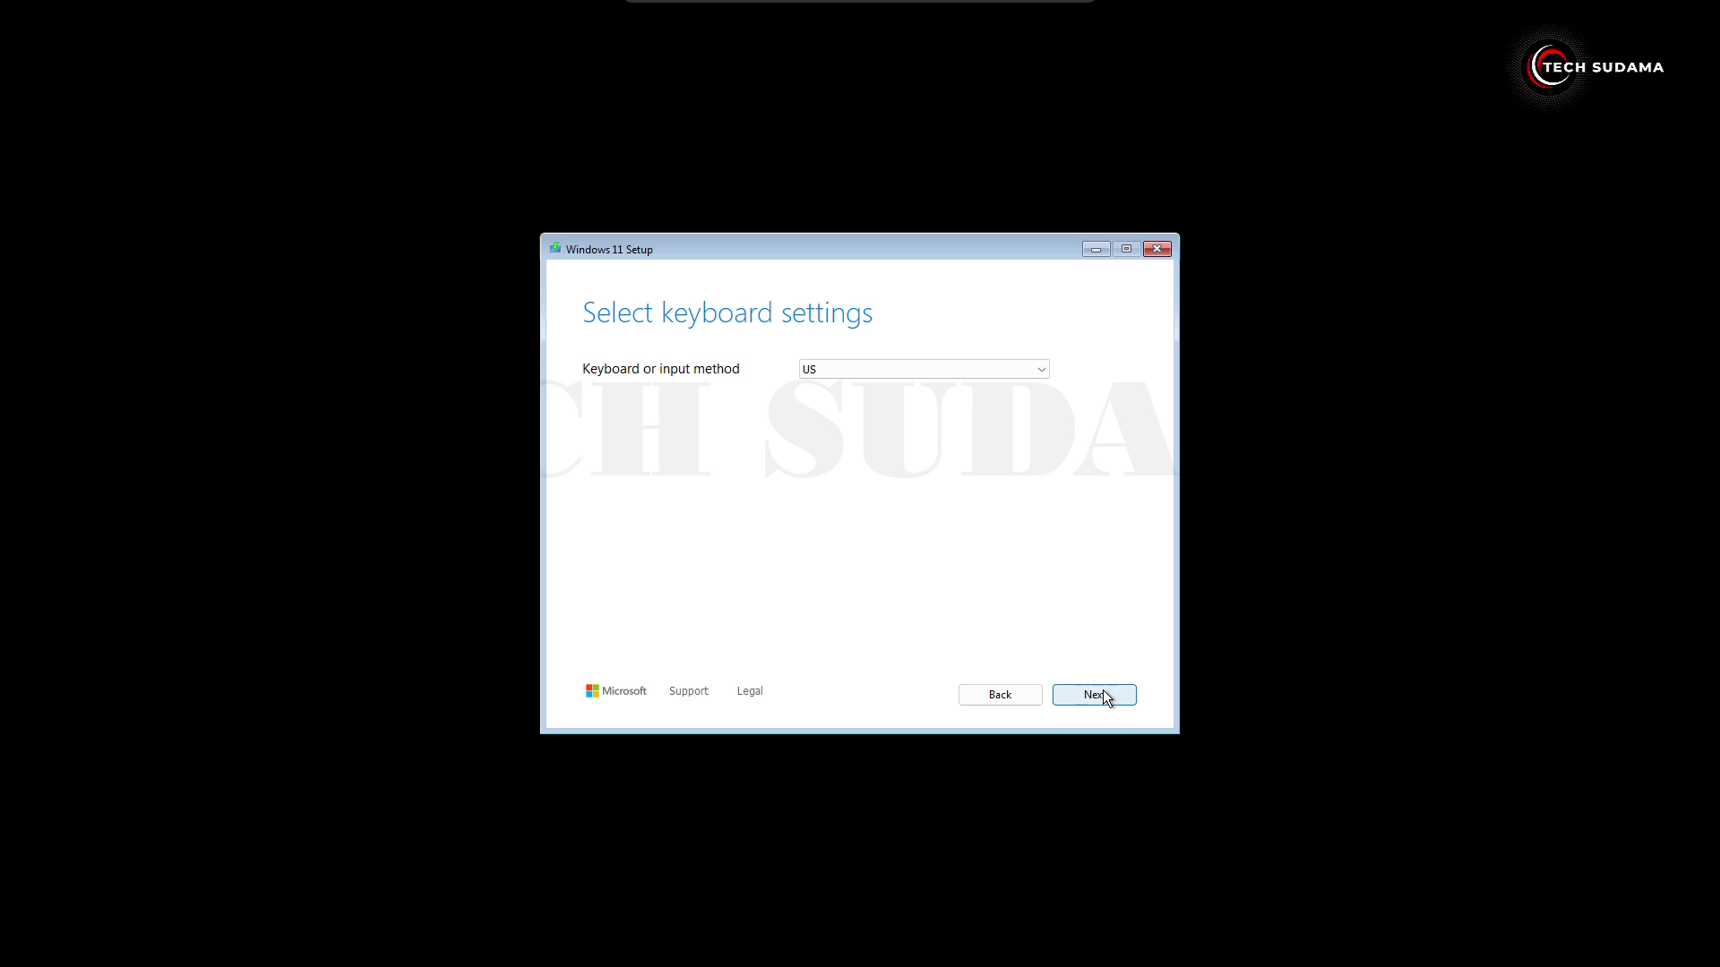
left_click(1104, 697)
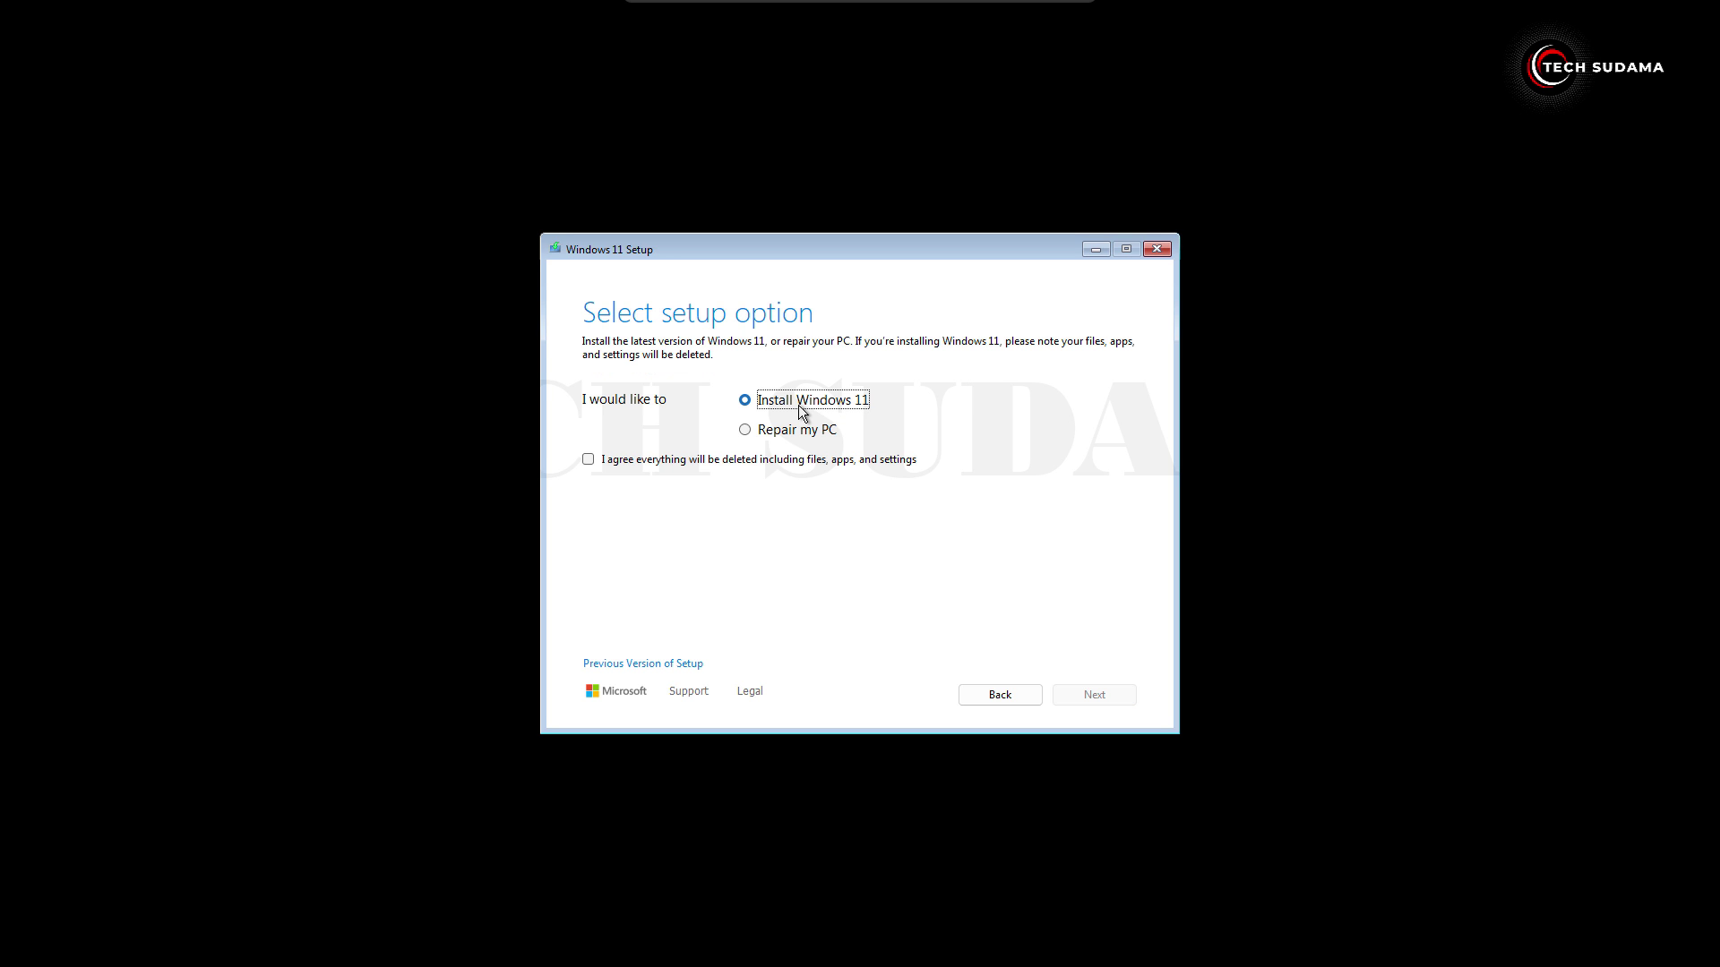
Choose a clean Windows 11 install without a product key, selecting Windows 11 Pro.
left_click(587, 460)
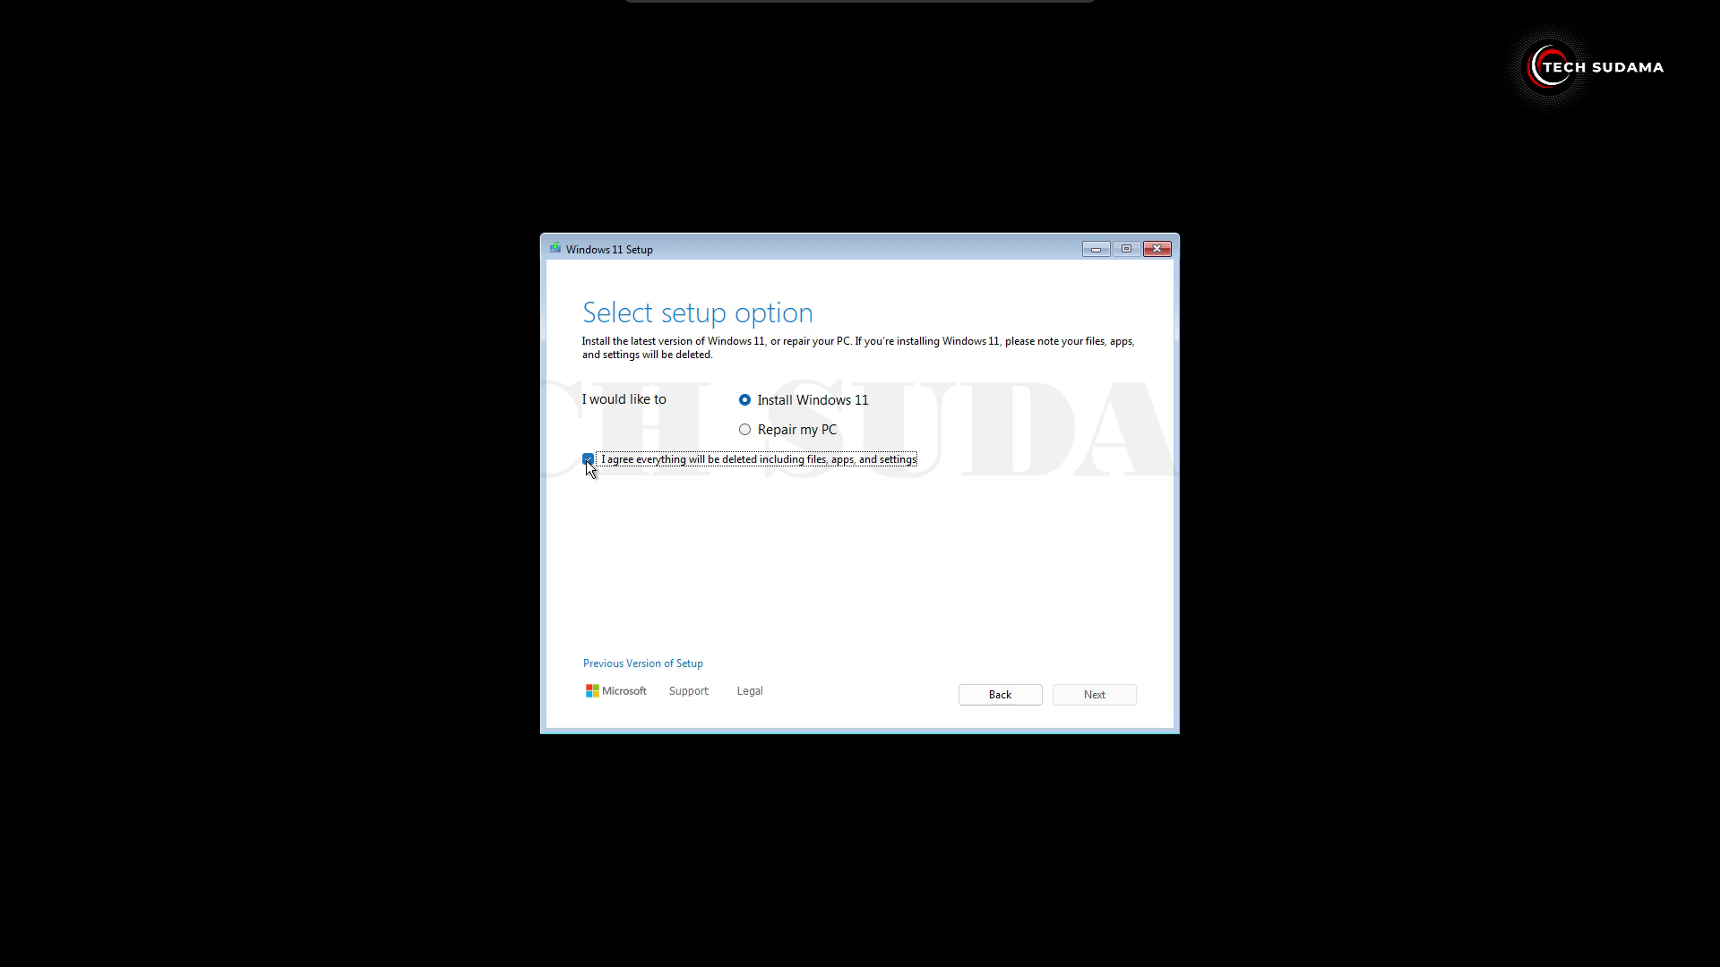
left_click(1096, 695)
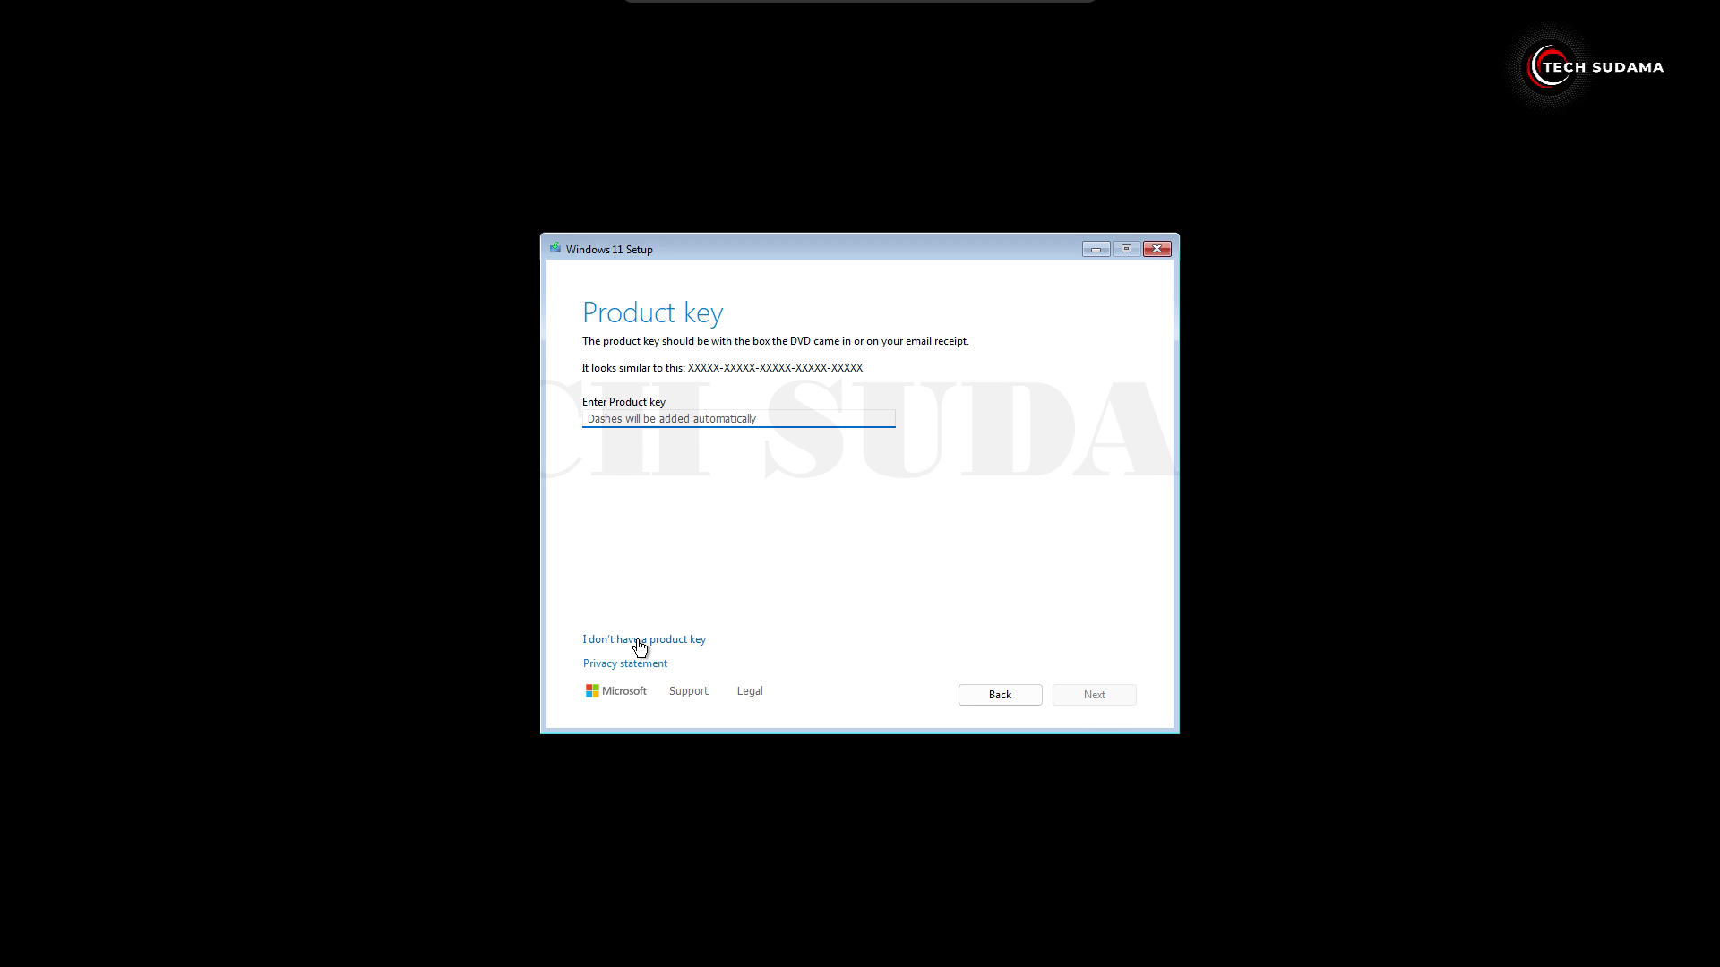
left_click(639, 641)
left_click(663, 496)
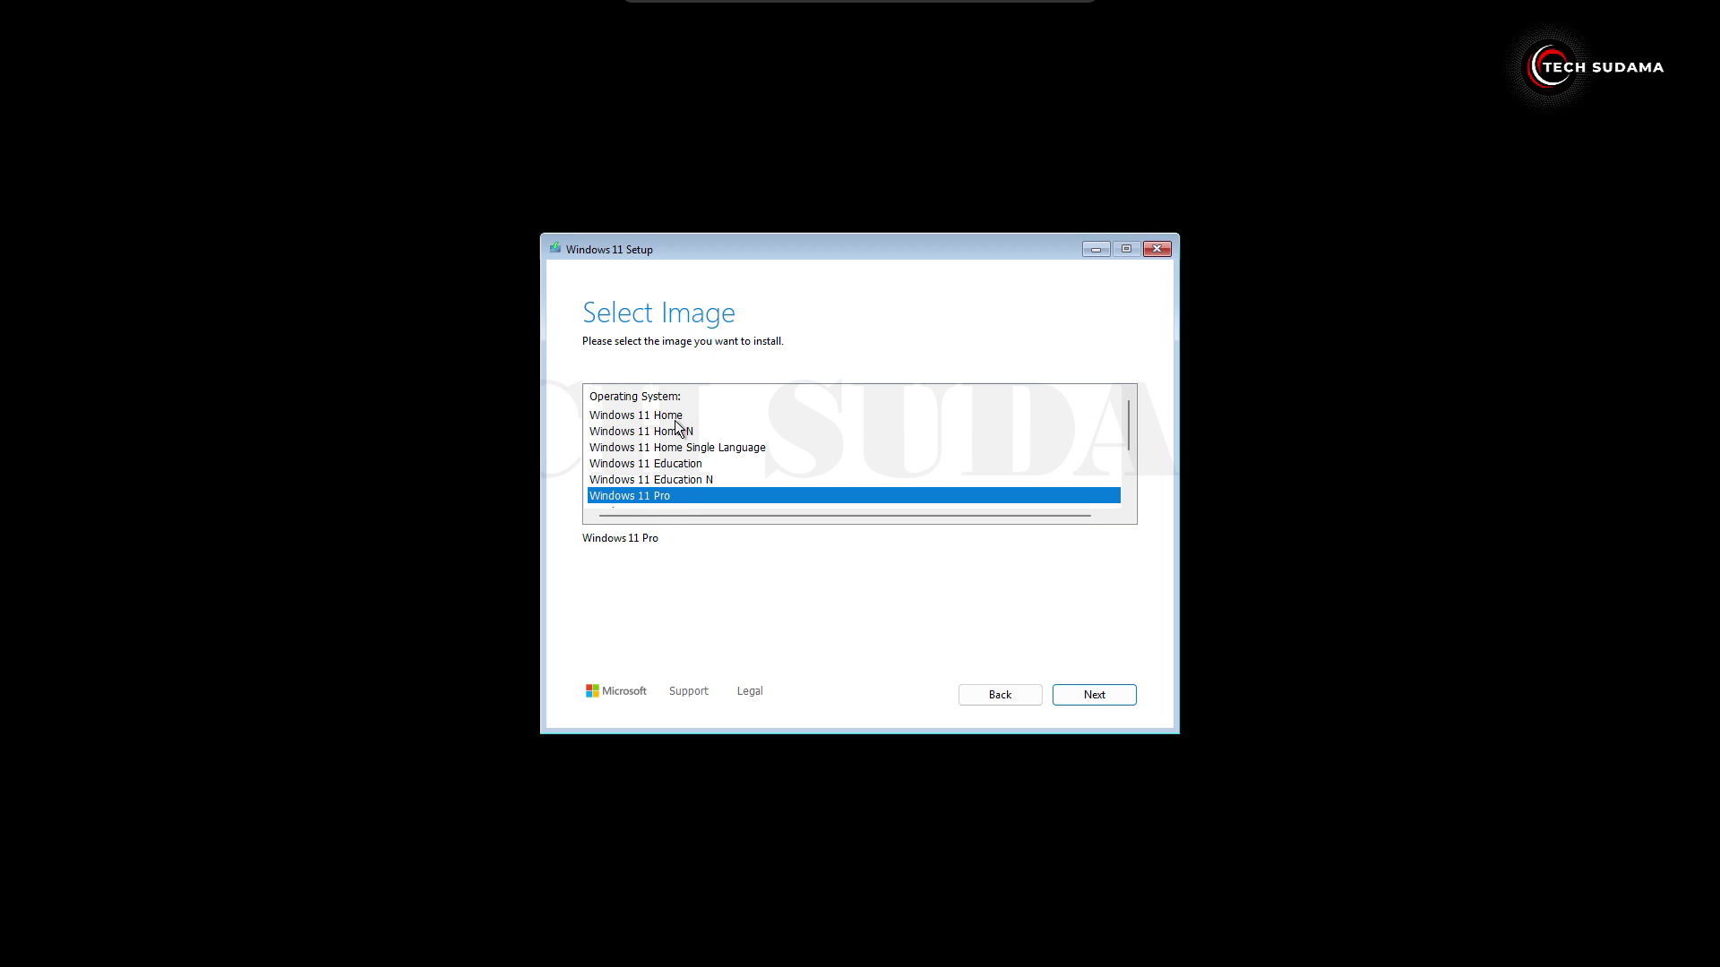
left_click(1100, 696)
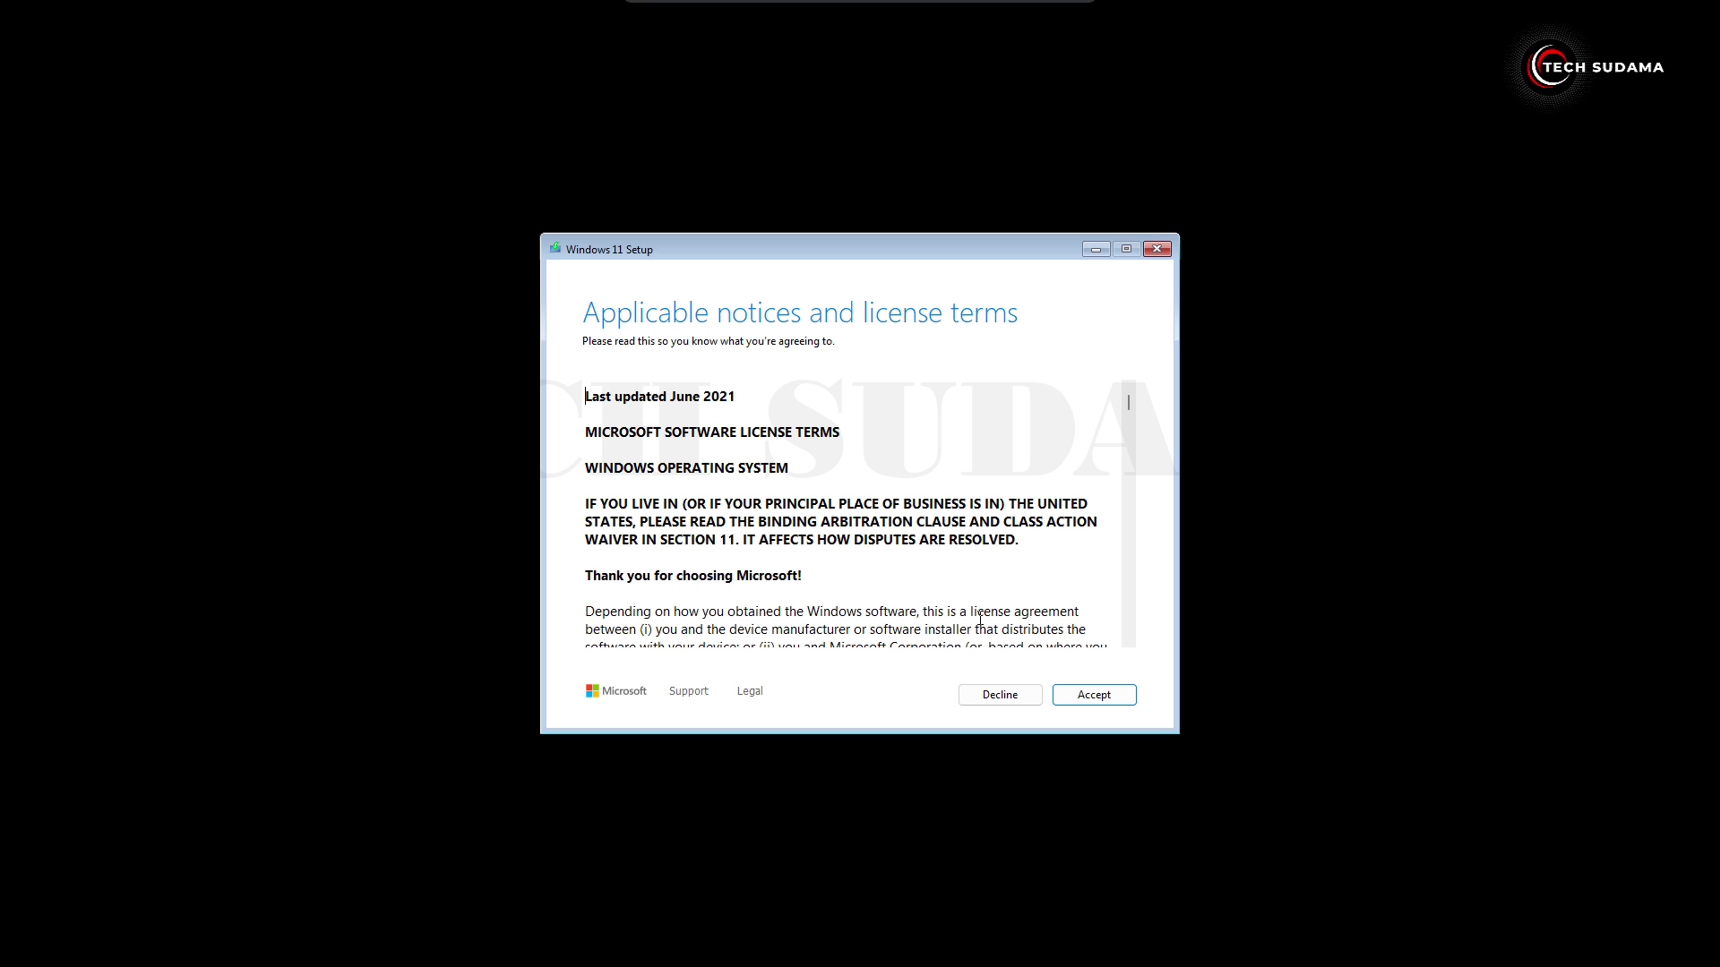
Accept the Windows 11 license terms and choose Disk 0's 100 GB unallocated space as the install location.
left_click(1094, 695)
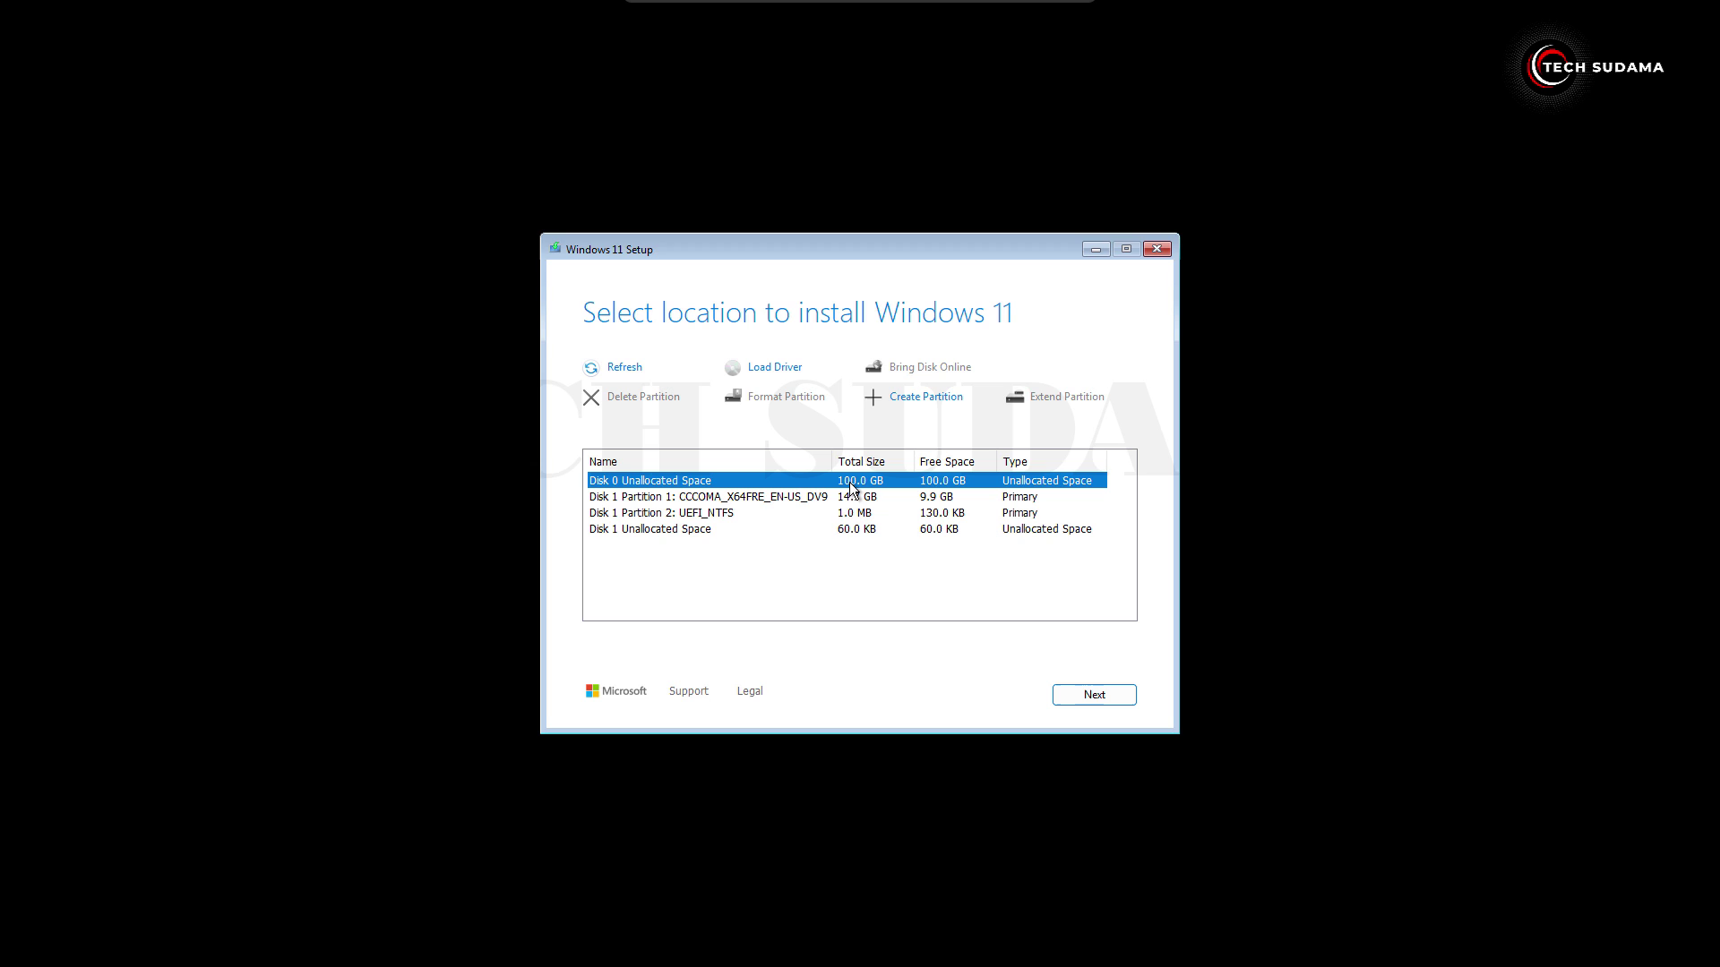
left_click(1095, 697)
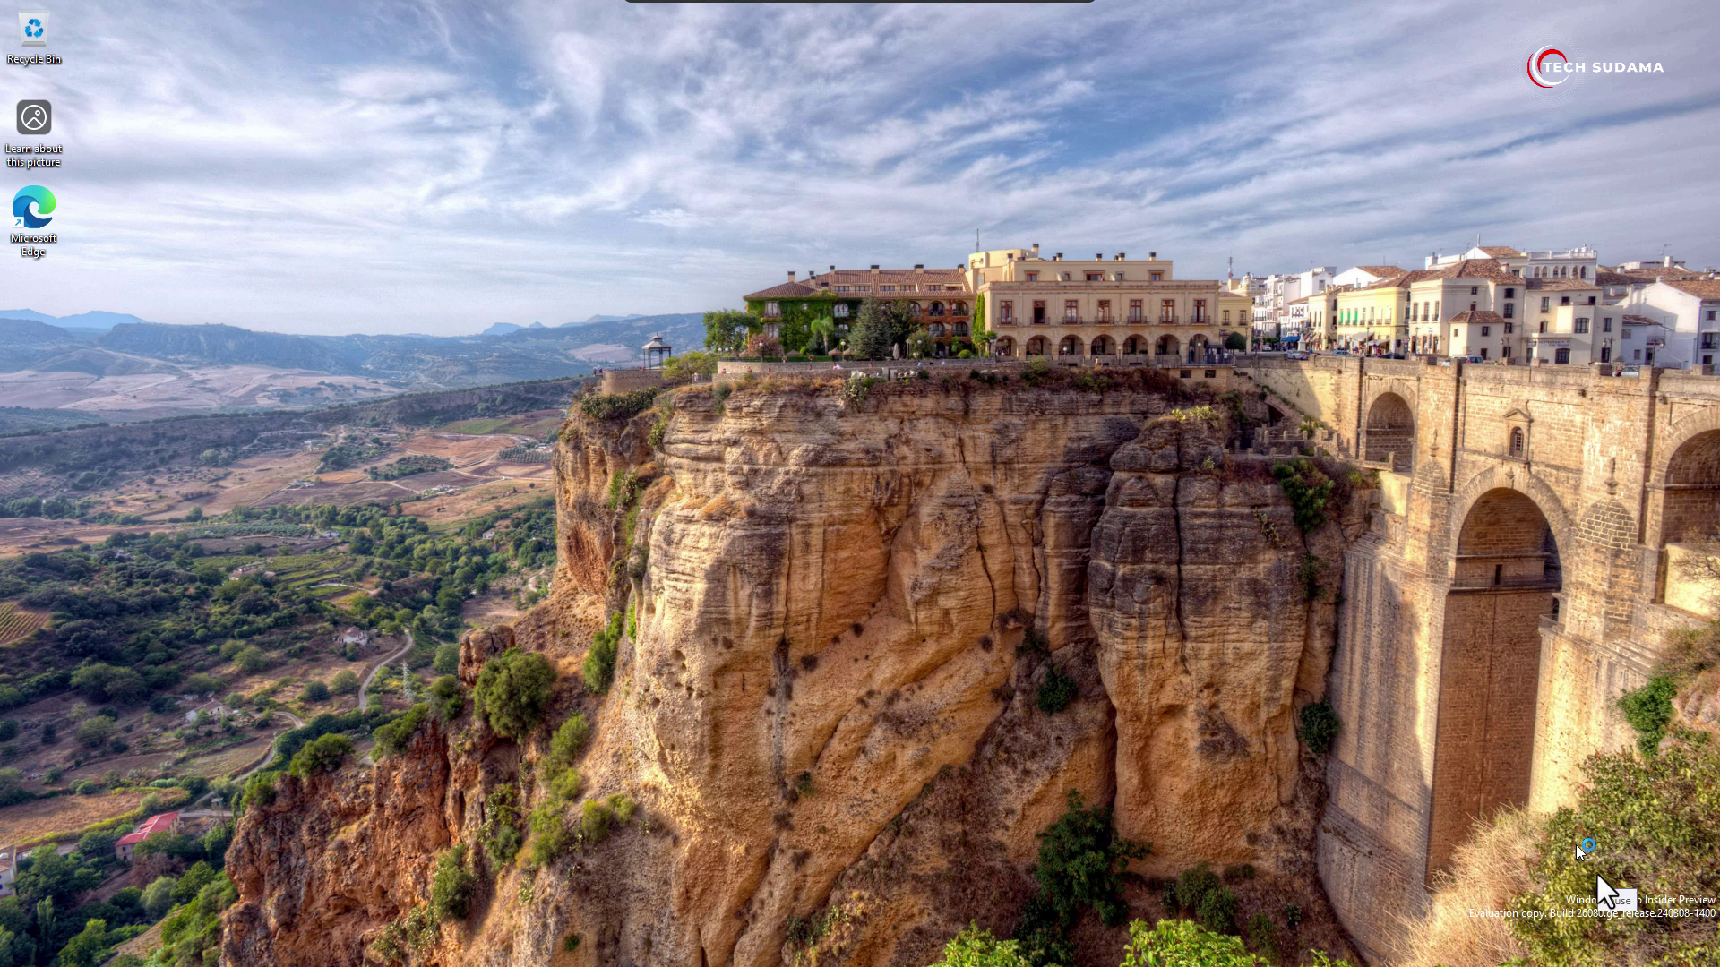
Accept the default privacy settings, acknowledge the password-change notice, and submit a new account password.
key("super")
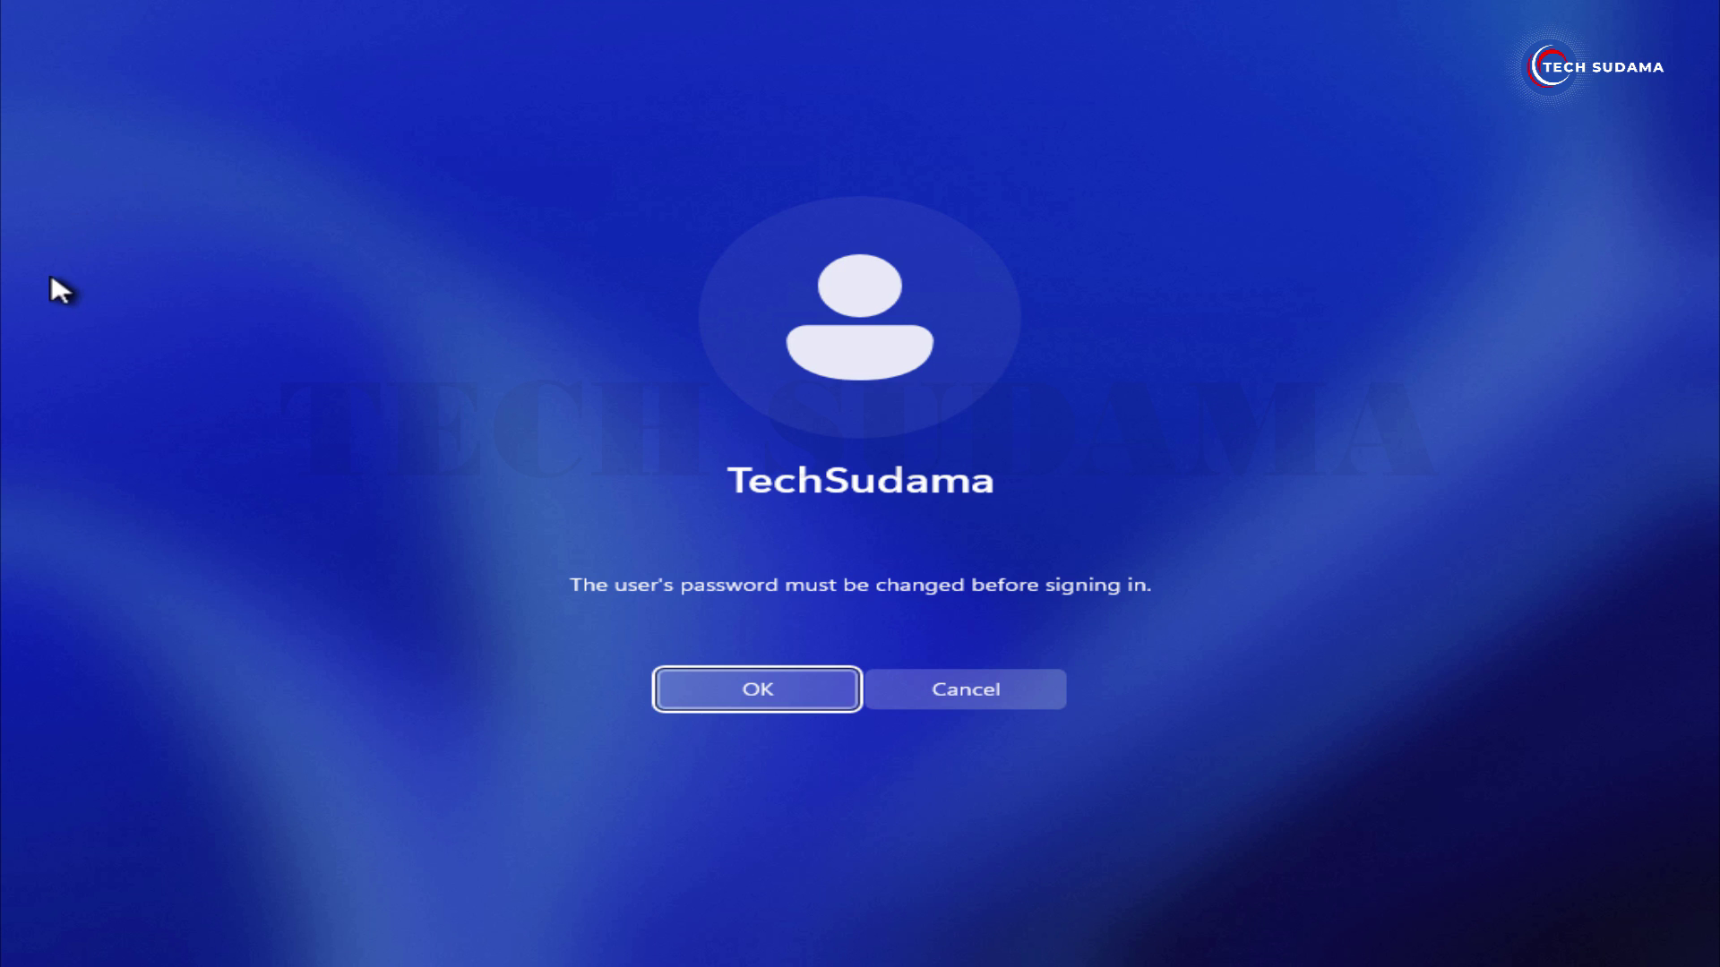
key("Return")
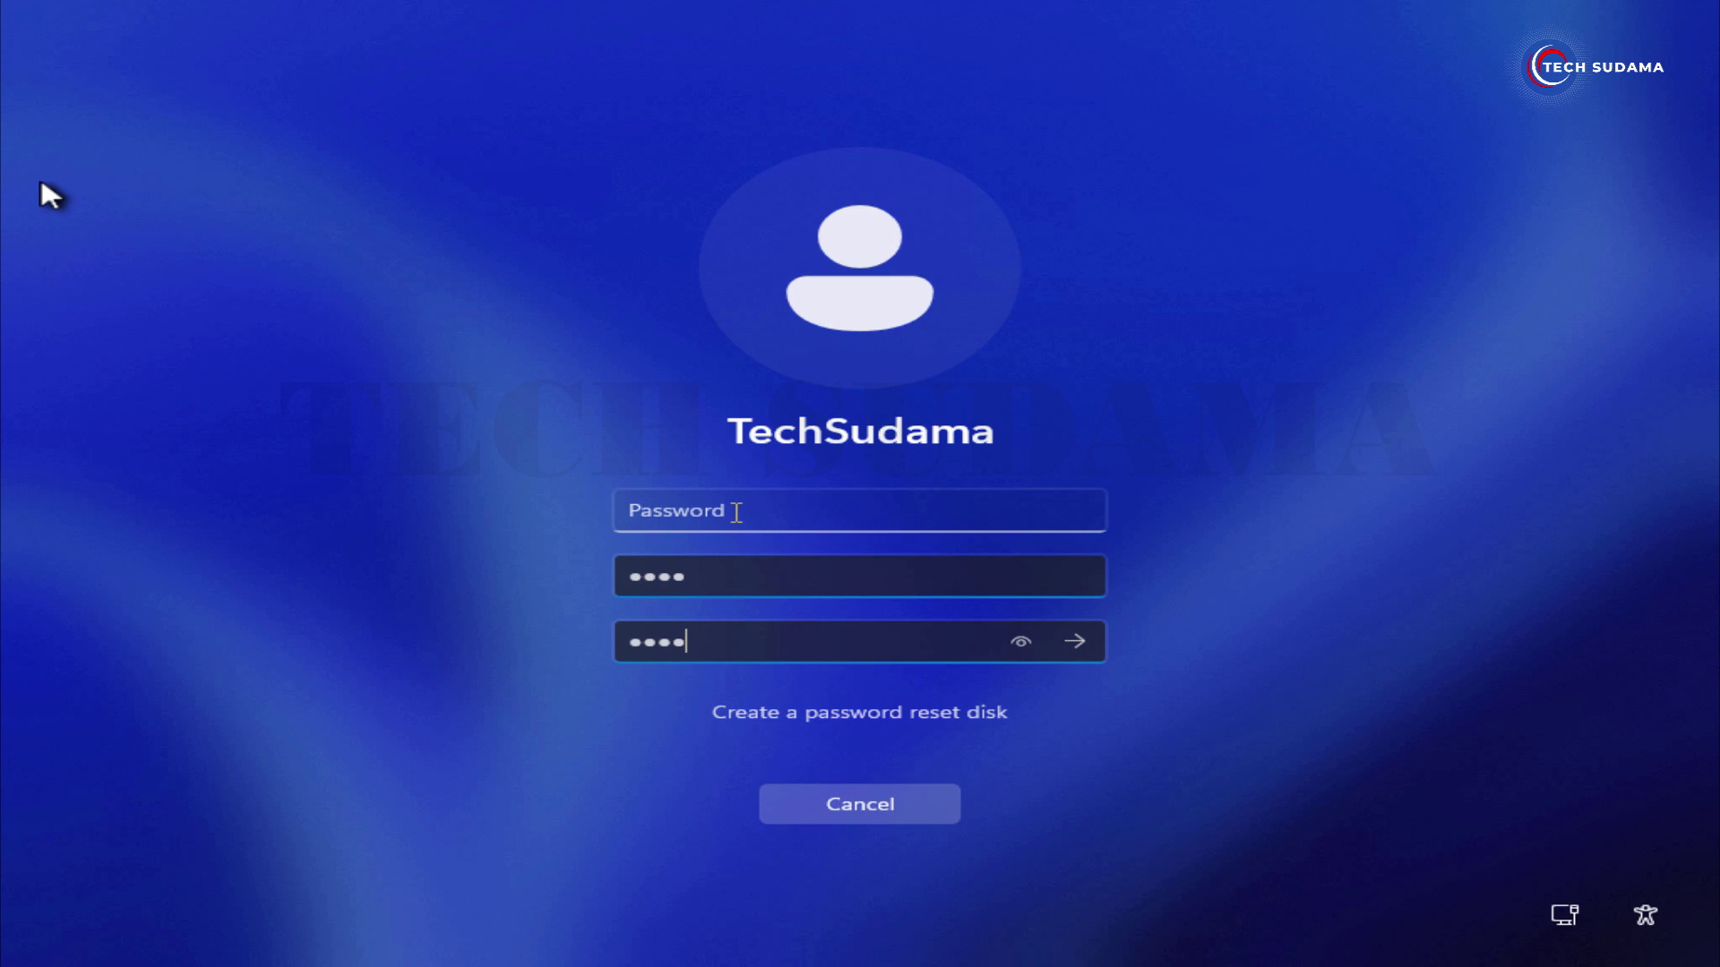
key("Return")
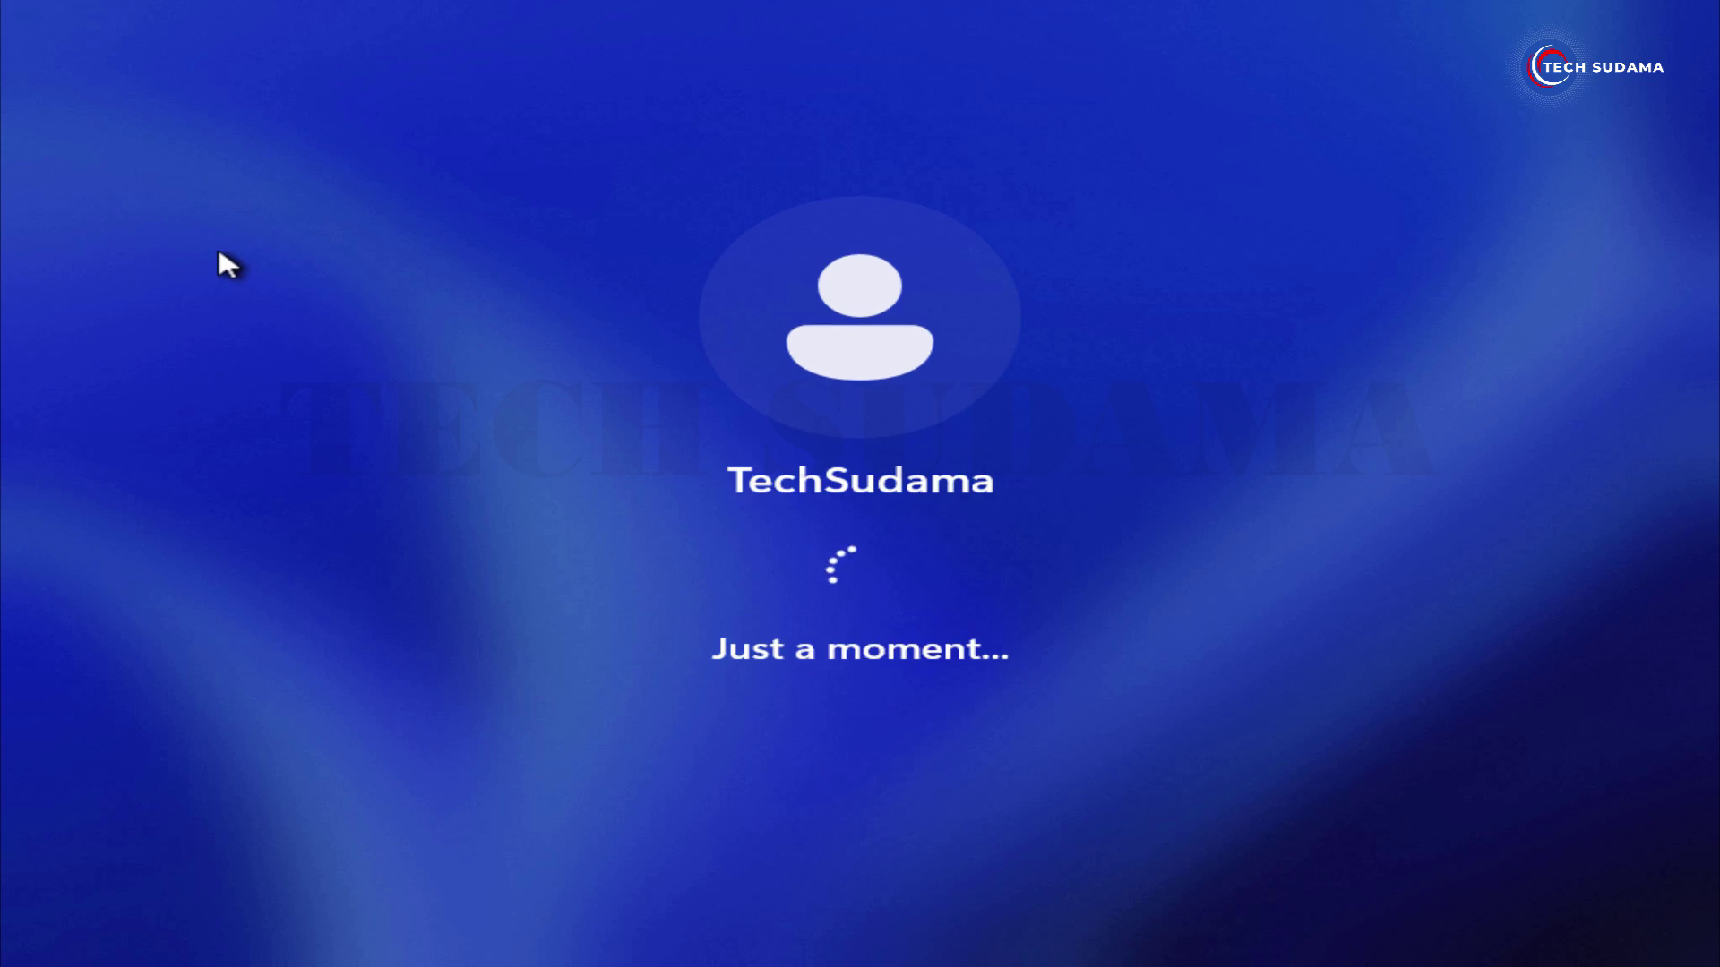